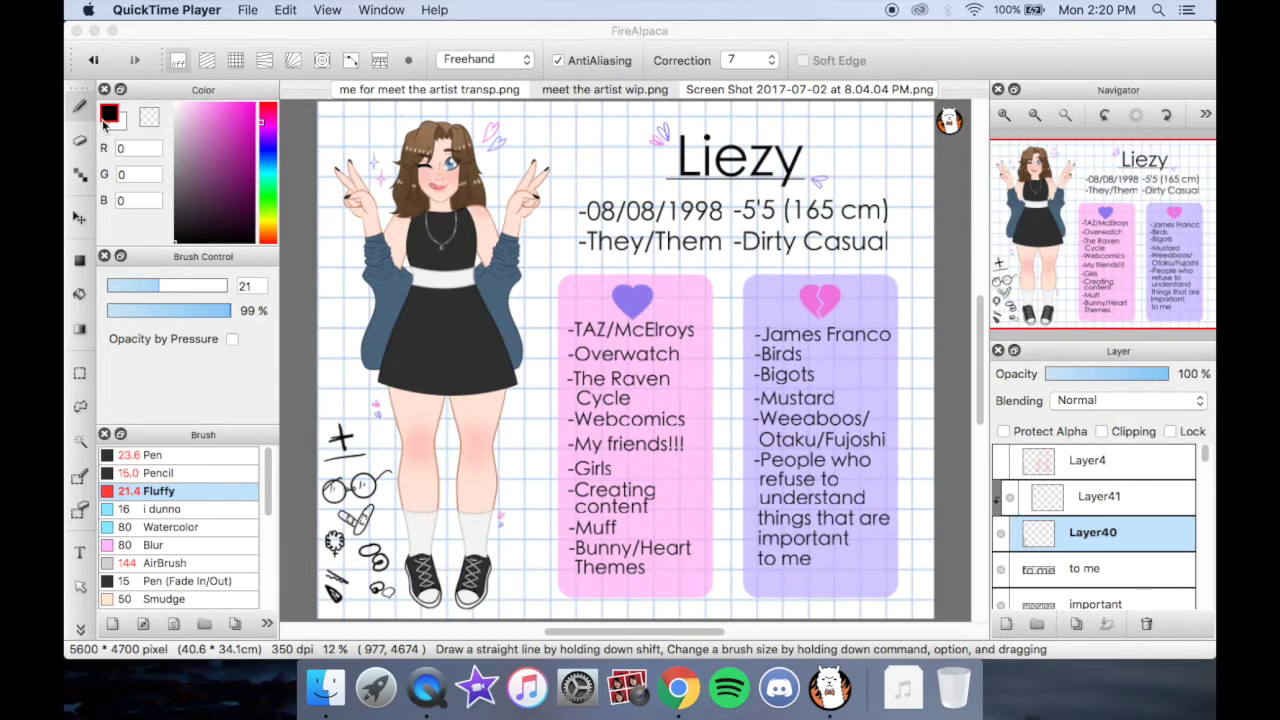
Bring the drawing forward, try a concentric-snap pink circle, then undo it
left_click(505, 213)
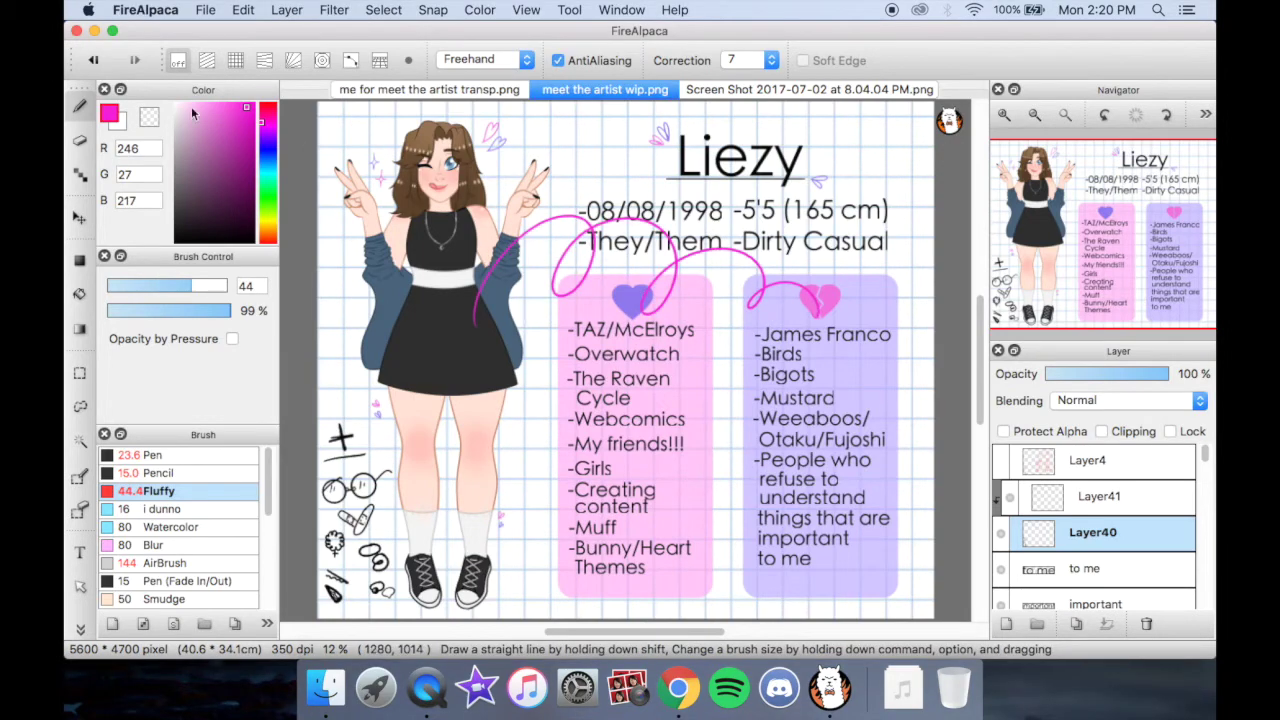
left_click(322, 61)
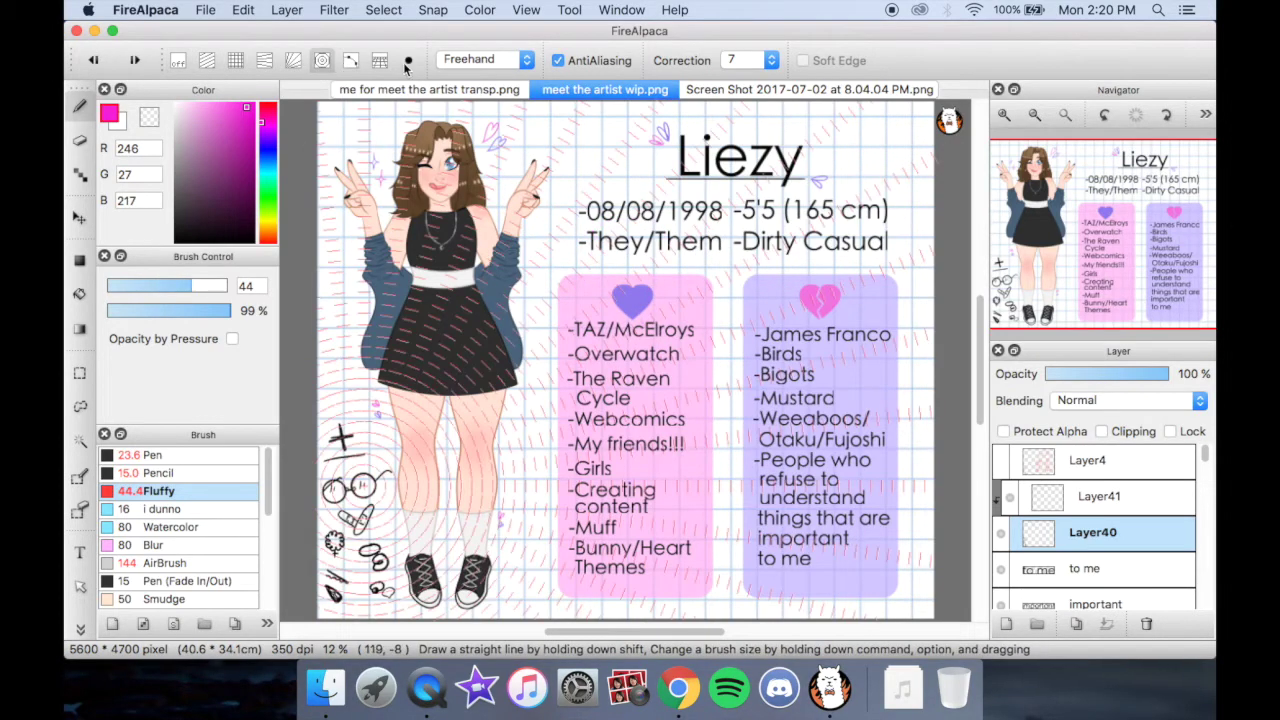
mouse_move(600, 205)
left_mouse_down()
mouse_move(560, 310)
mouse_move(650, 205)
left_mouse_up()
left_click(178, 60)
left_click(93, 61)
Try a parallel-snap diagonal pink line, undo it, and turn snapping off
left_click(207, 61)
left_click_drag(651, 309, 490, 181)
left_click(93, 61)
left_click(178, 60)
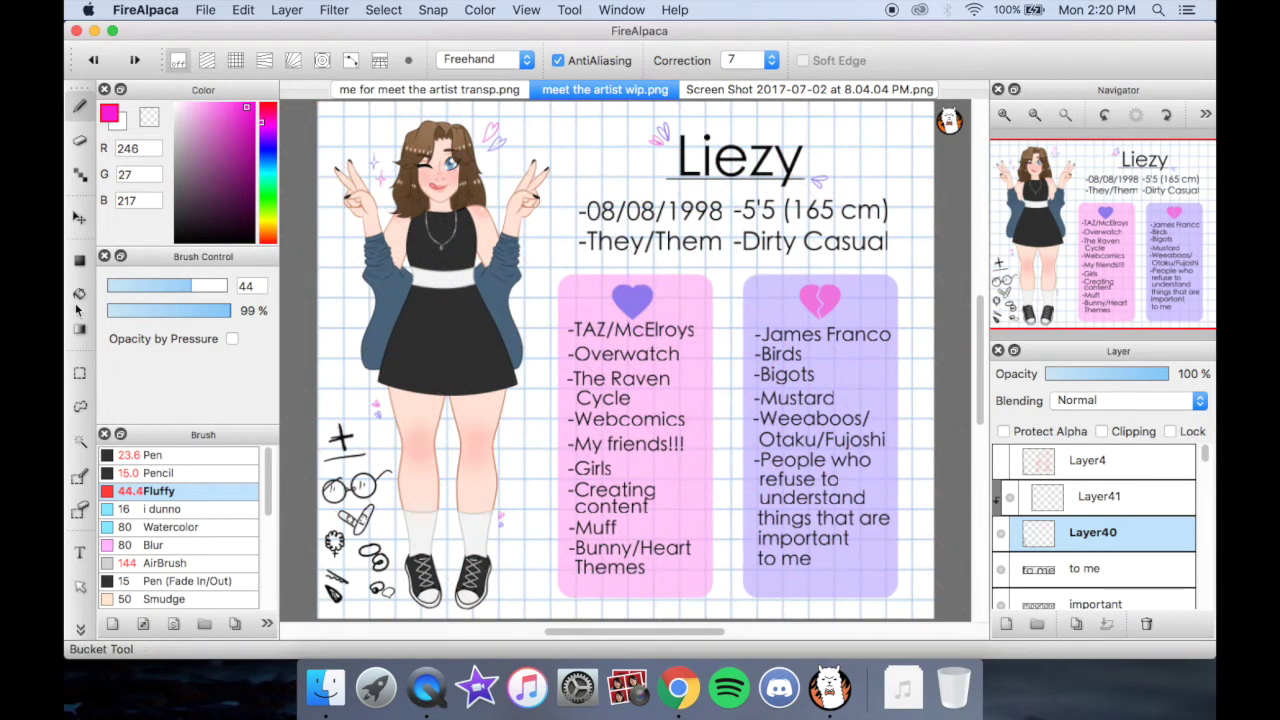
left_click(80, 262)
Test rounded and square-cornered magenta rectangles over the character, undoing both
left_click_drag(456, 193, 664, 460)
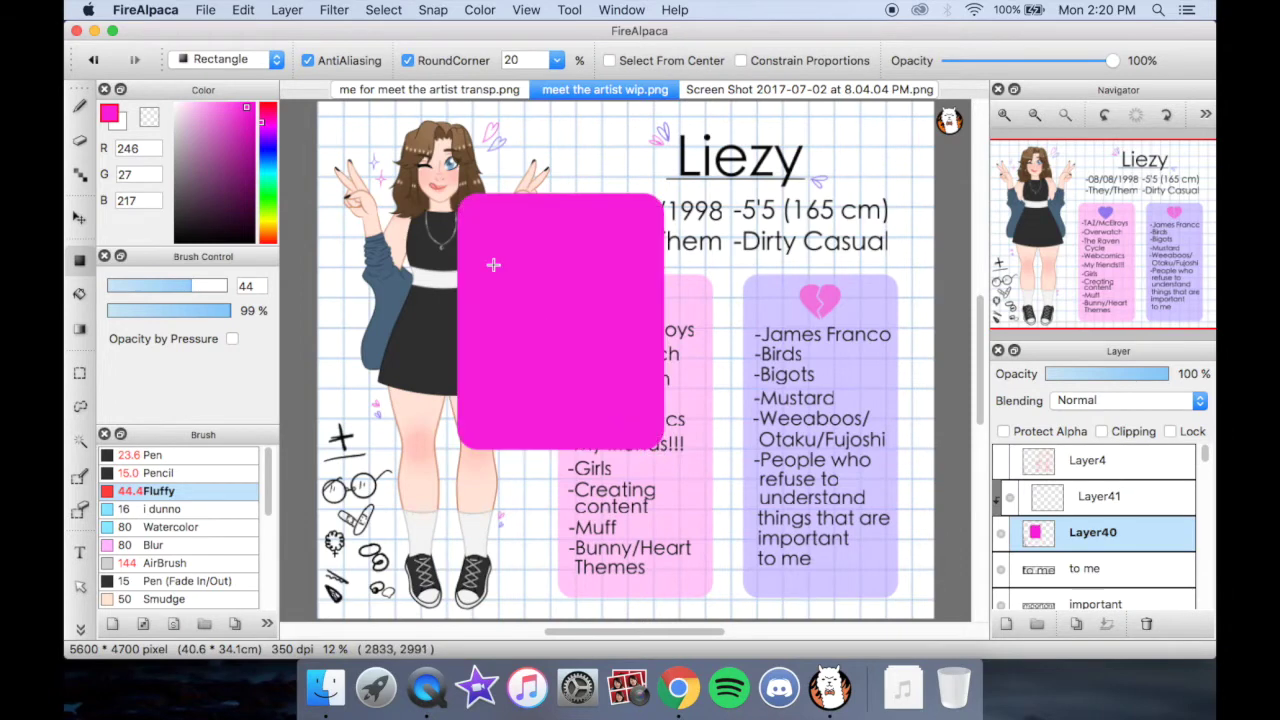
left_click(93, 61)
left_click(408, 60)
left_click_drag(426, 162, 598, 436)
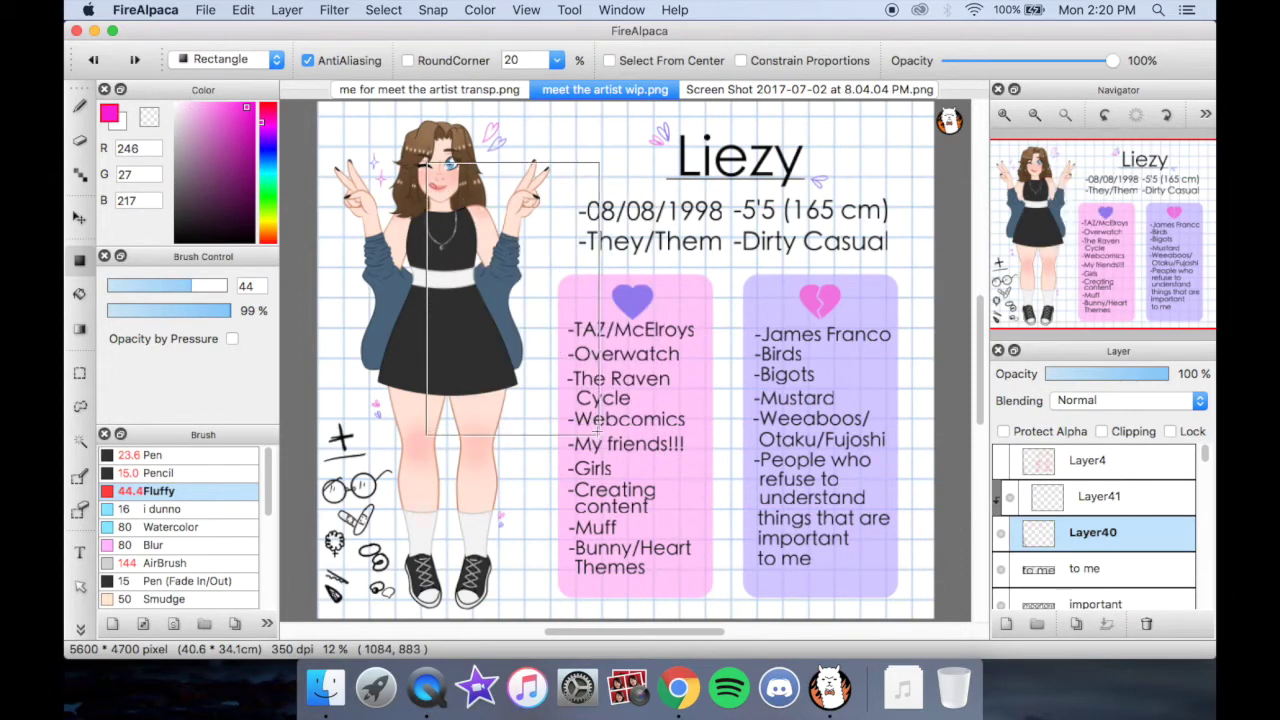
left_click(93, 61)
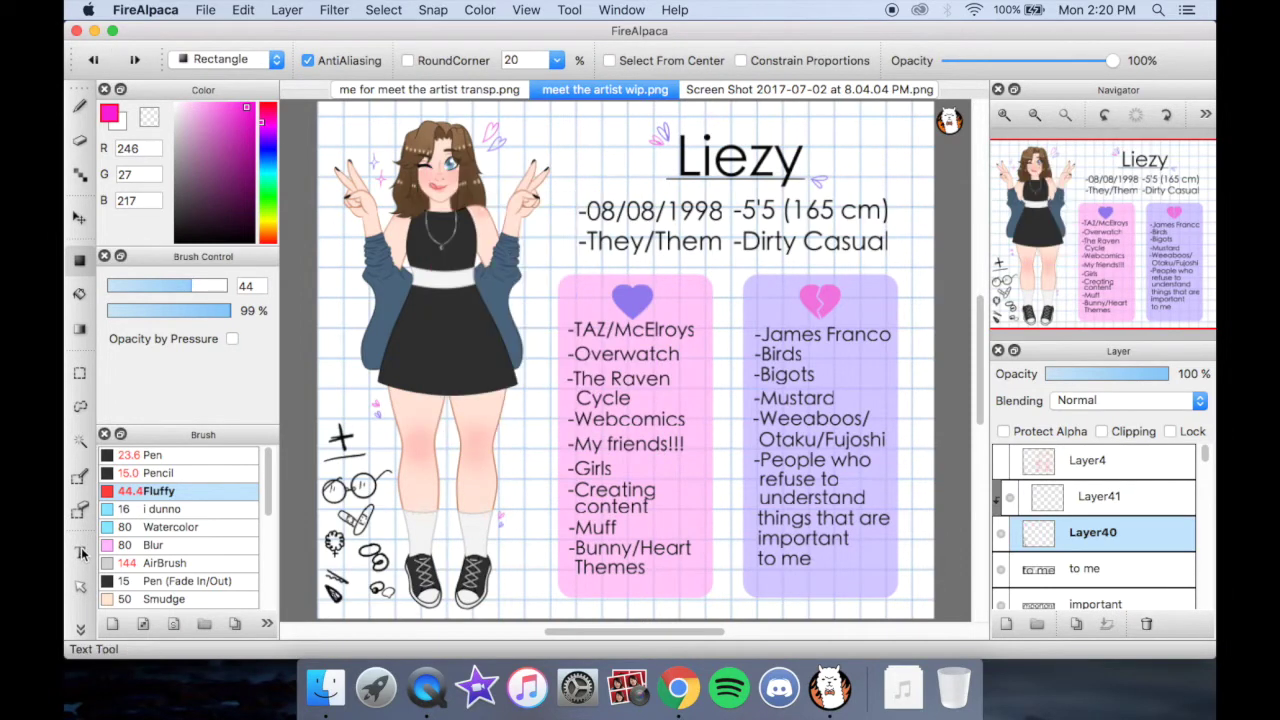
With the Text tool and Layer41 selected, start a text box beside the character
left_click(81, 553)
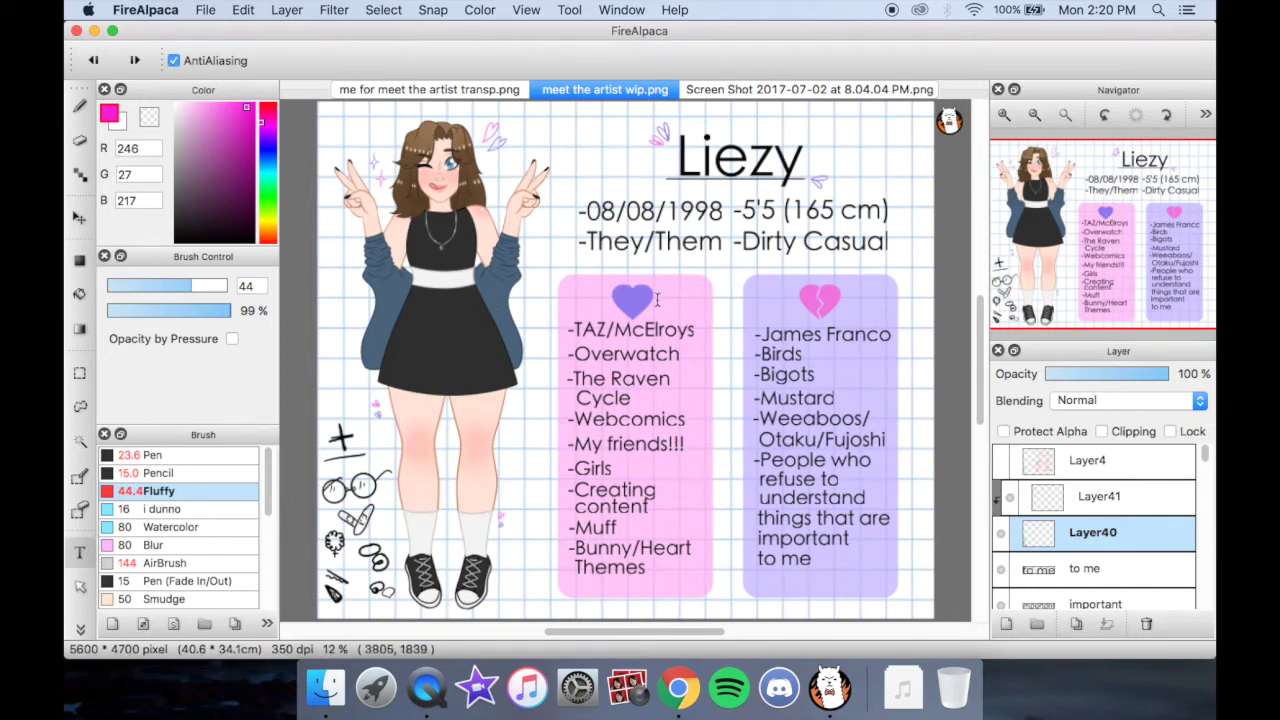
left_click(1047, 505)
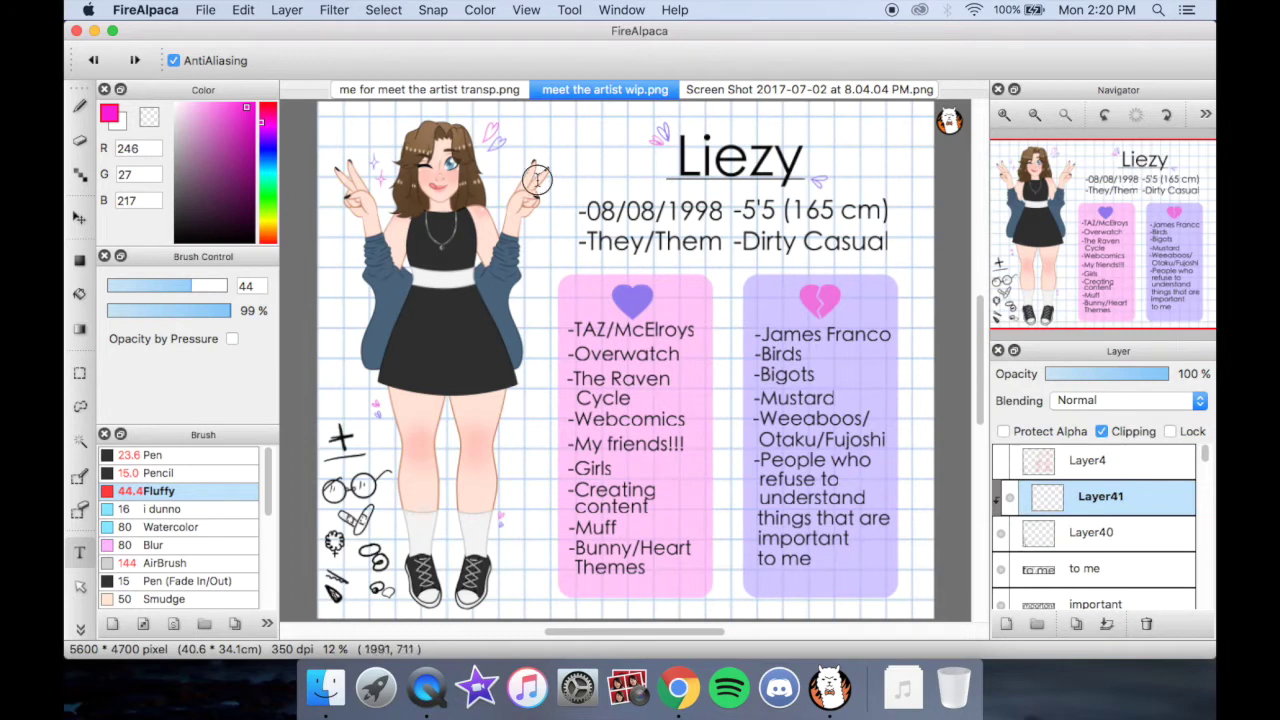
left_click(530, 205)
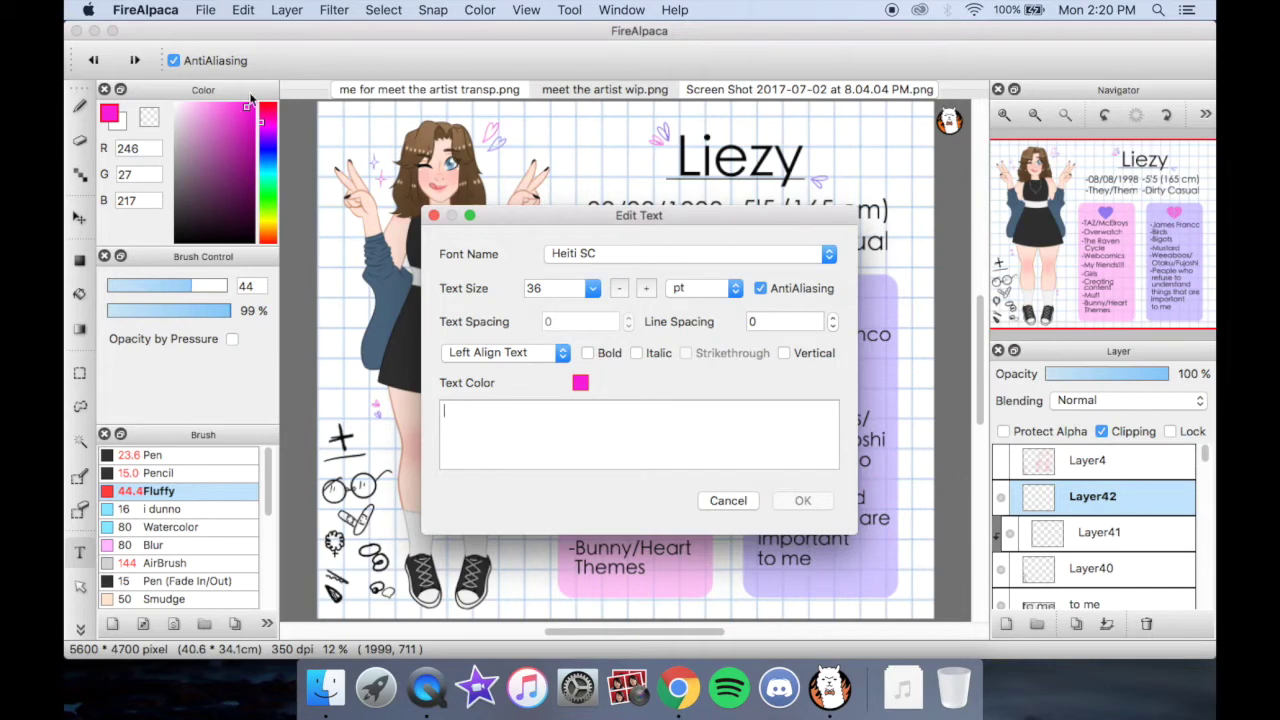
Browse the text colour chooser's picking modes, keeping the pink colour
left_click(580, 383)
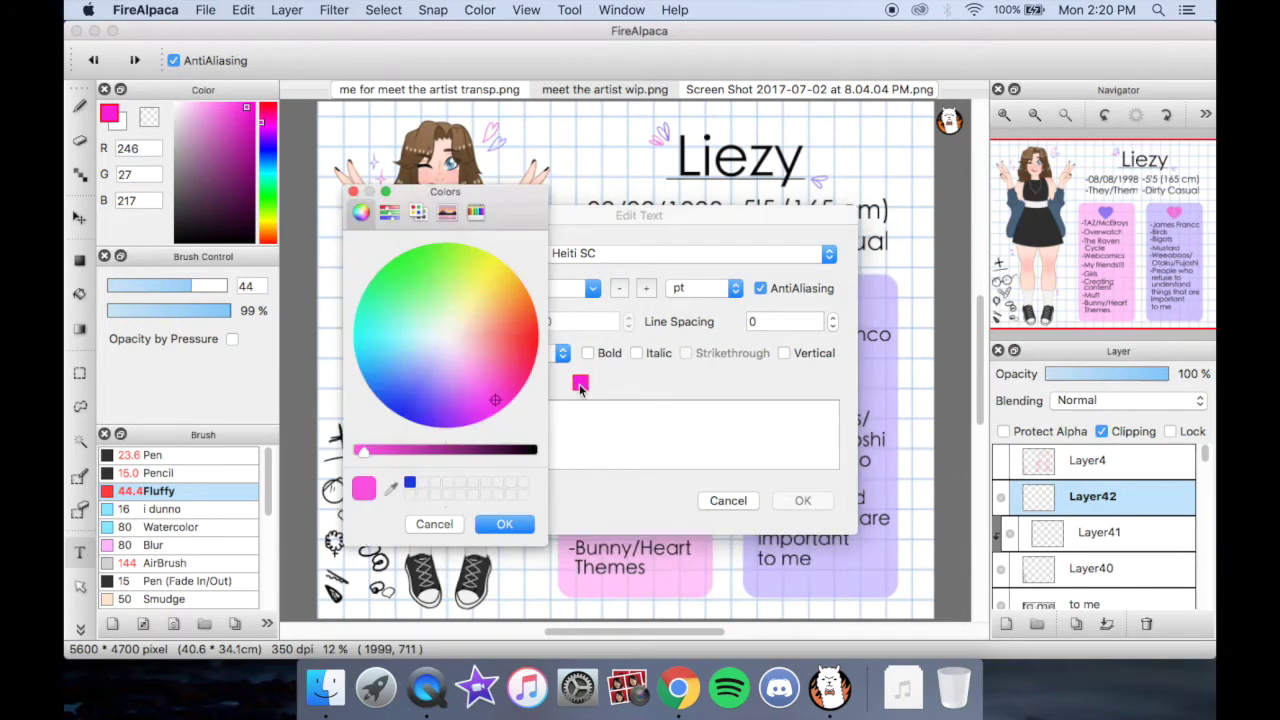
left_click(389, 212)
left_click(447, 212)
left_click(475, 212)
left_click(361, 212)
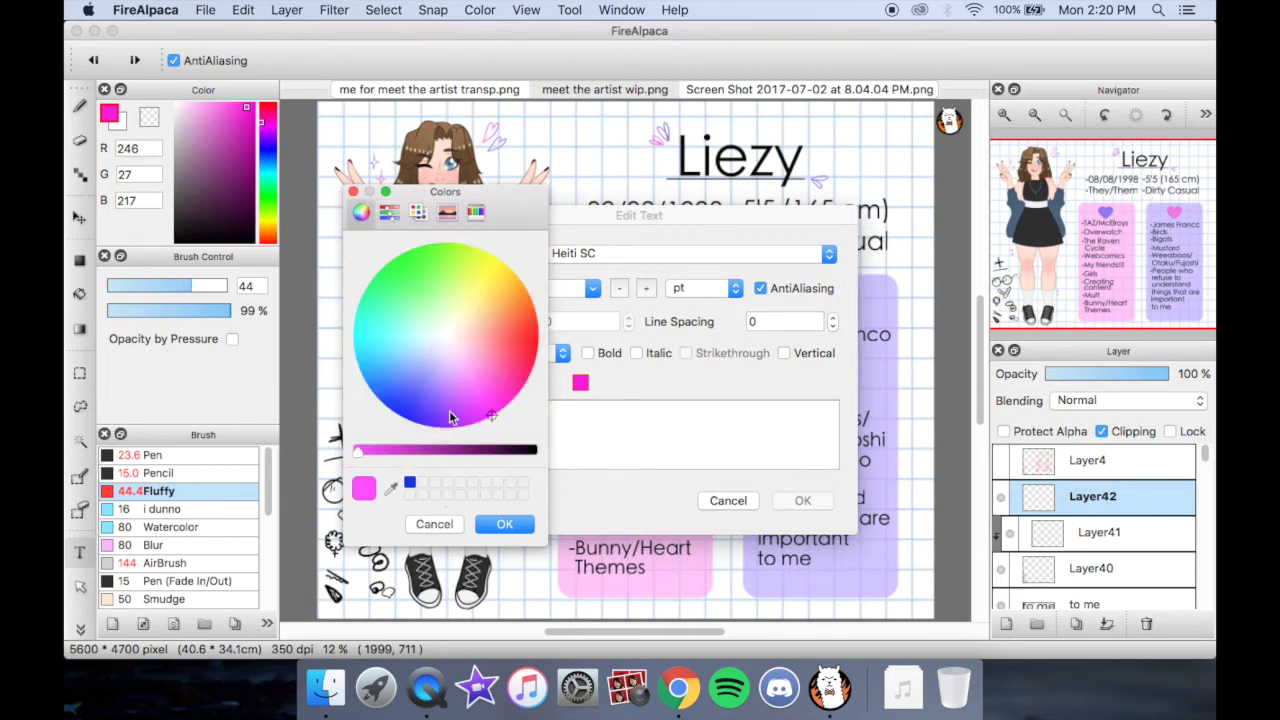
left_click(389, 212)
left_click(417, 212)
left_click(475, 212)
left_click(434, 524)
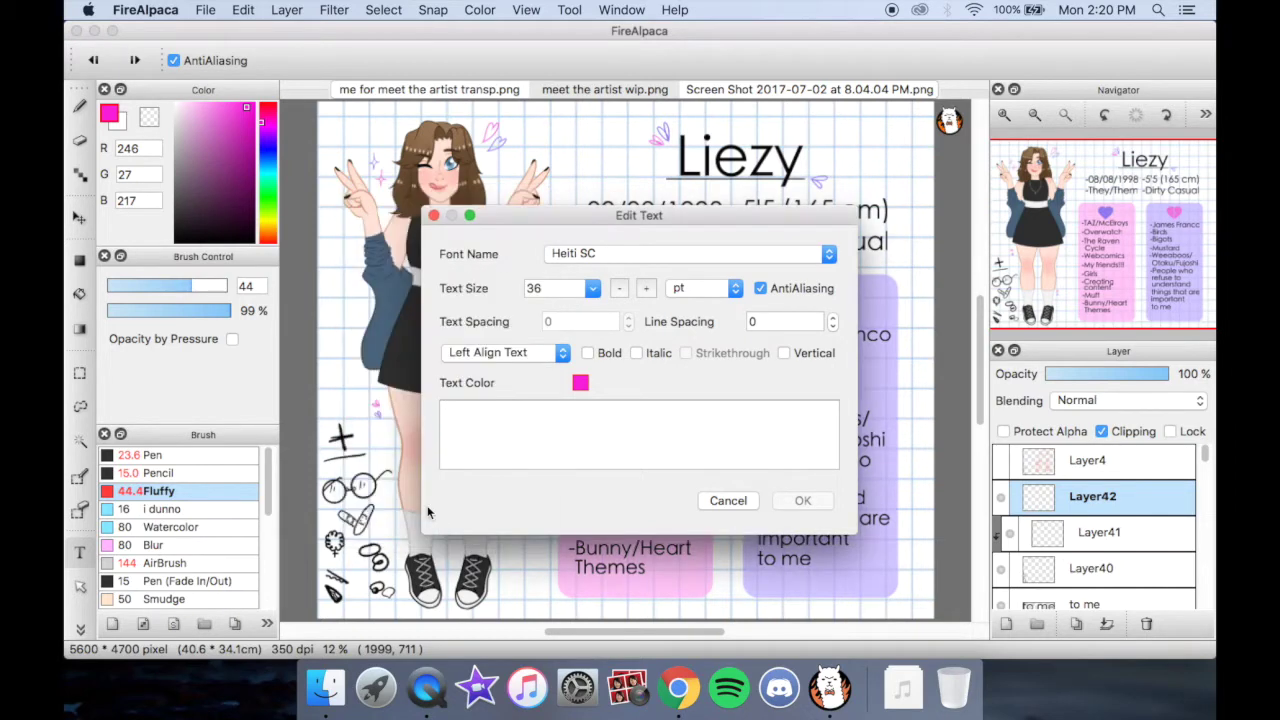
Keep font Heiti SC, size 36 and left alignment for the text
left_click(650, 254)
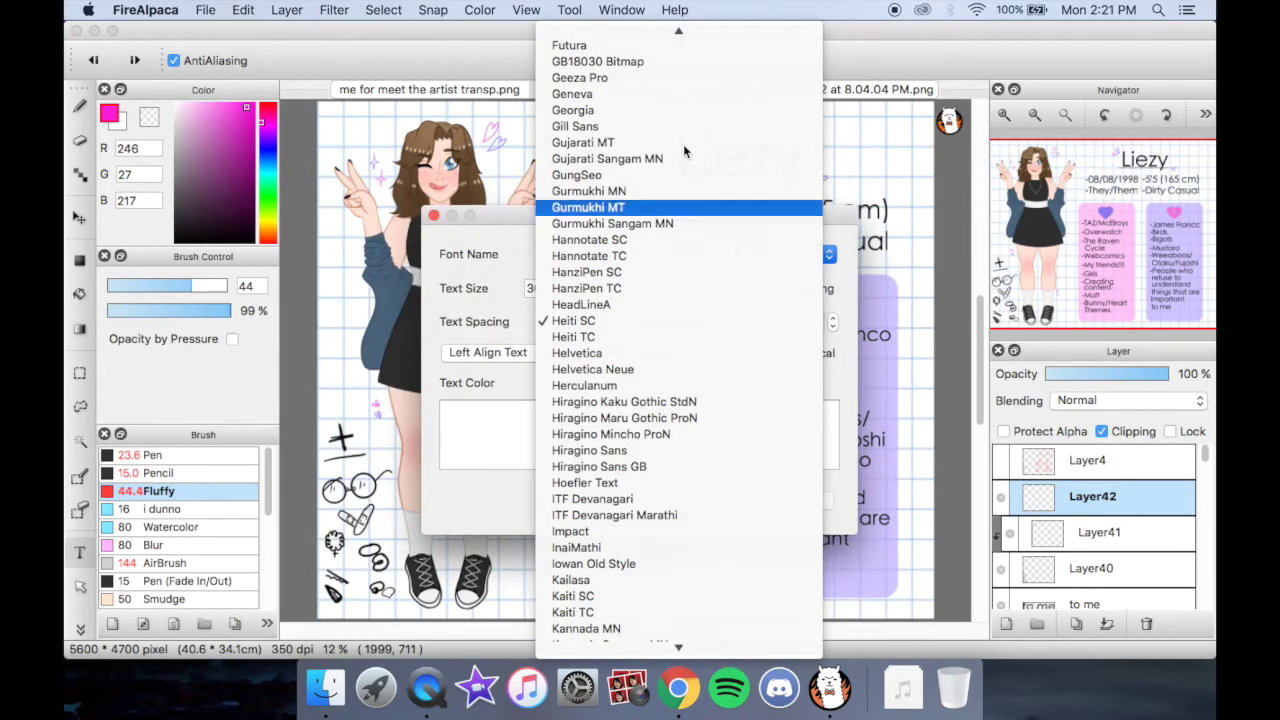
key("Escape")
left_click(593, 288)
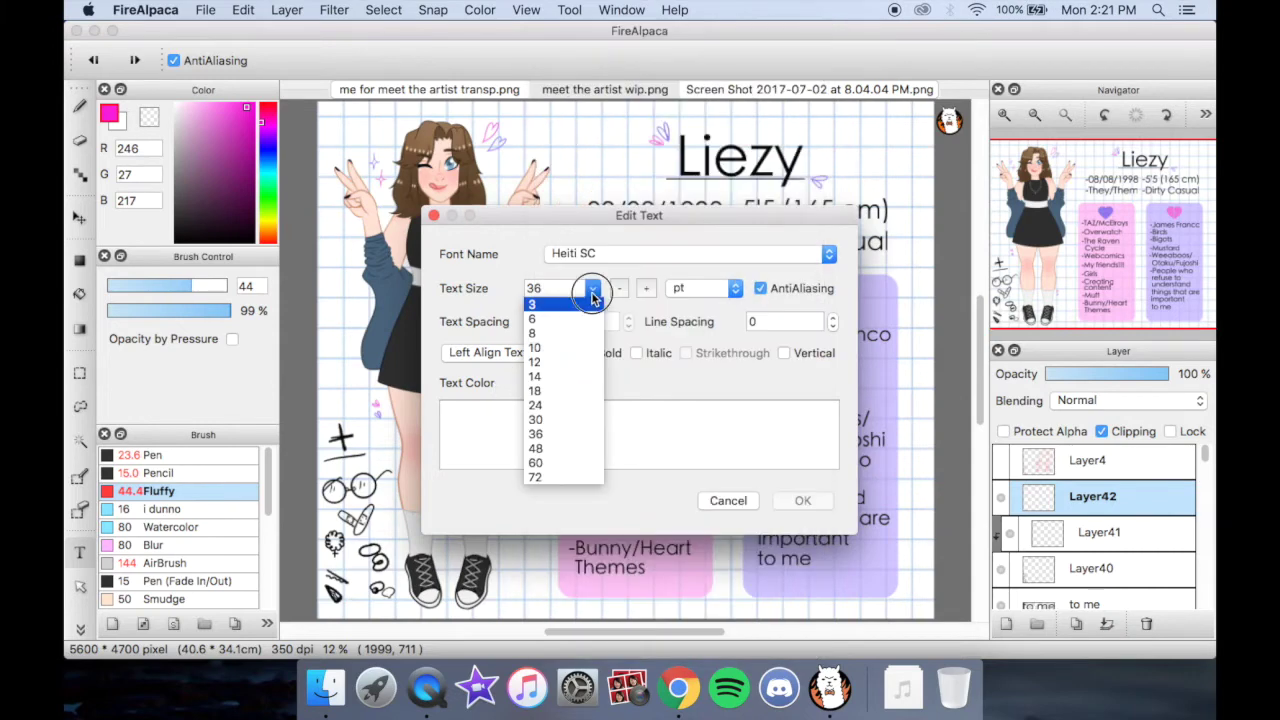
left_click(593, 288)
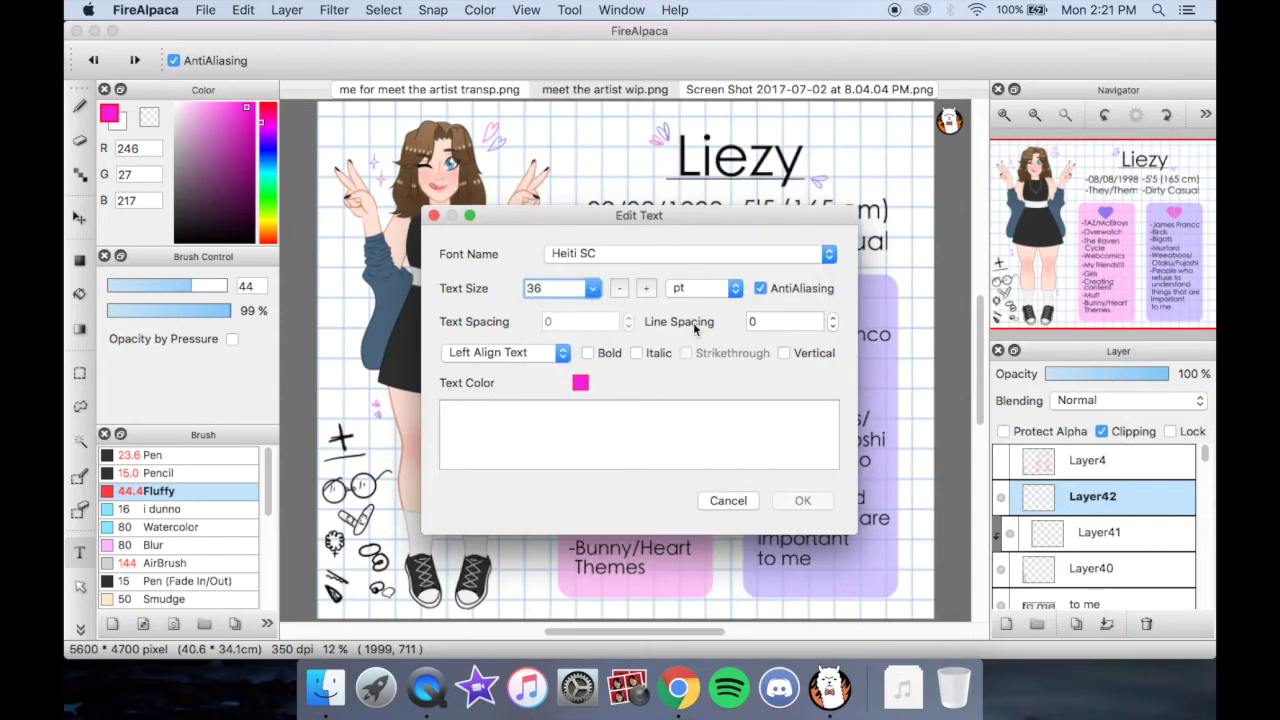
left_click(558, 358)
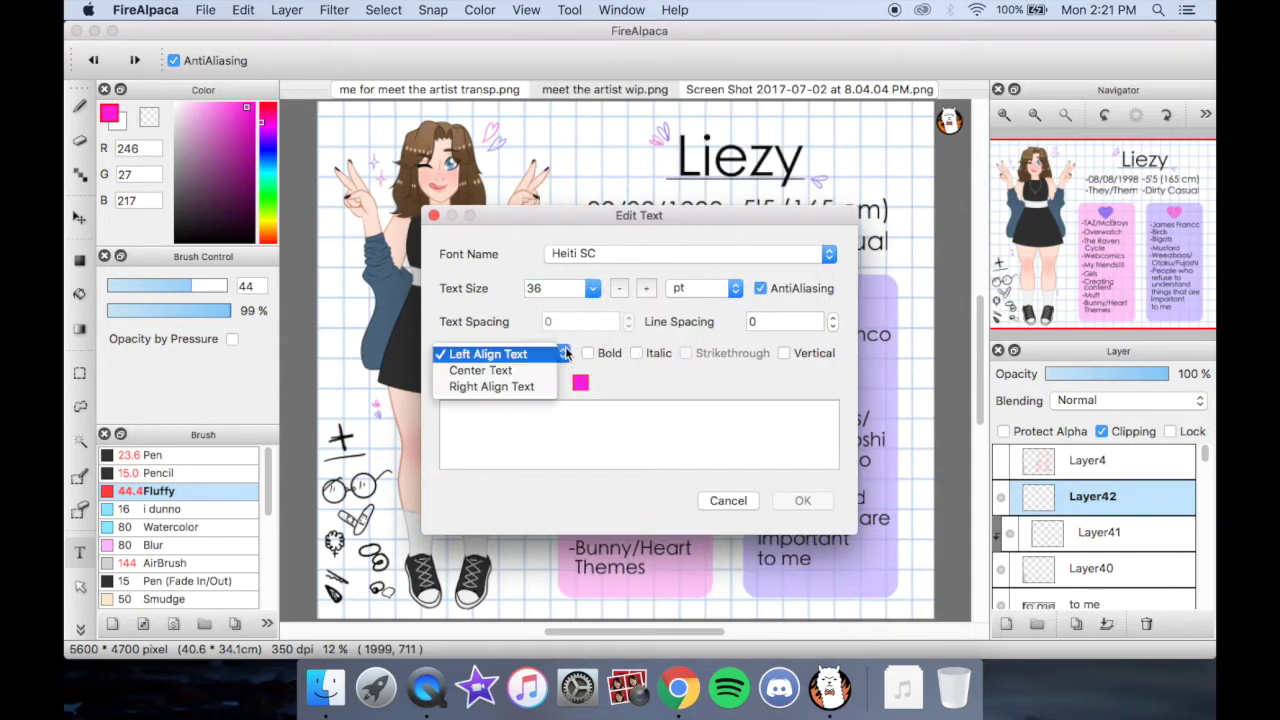
left_click(549, 423)
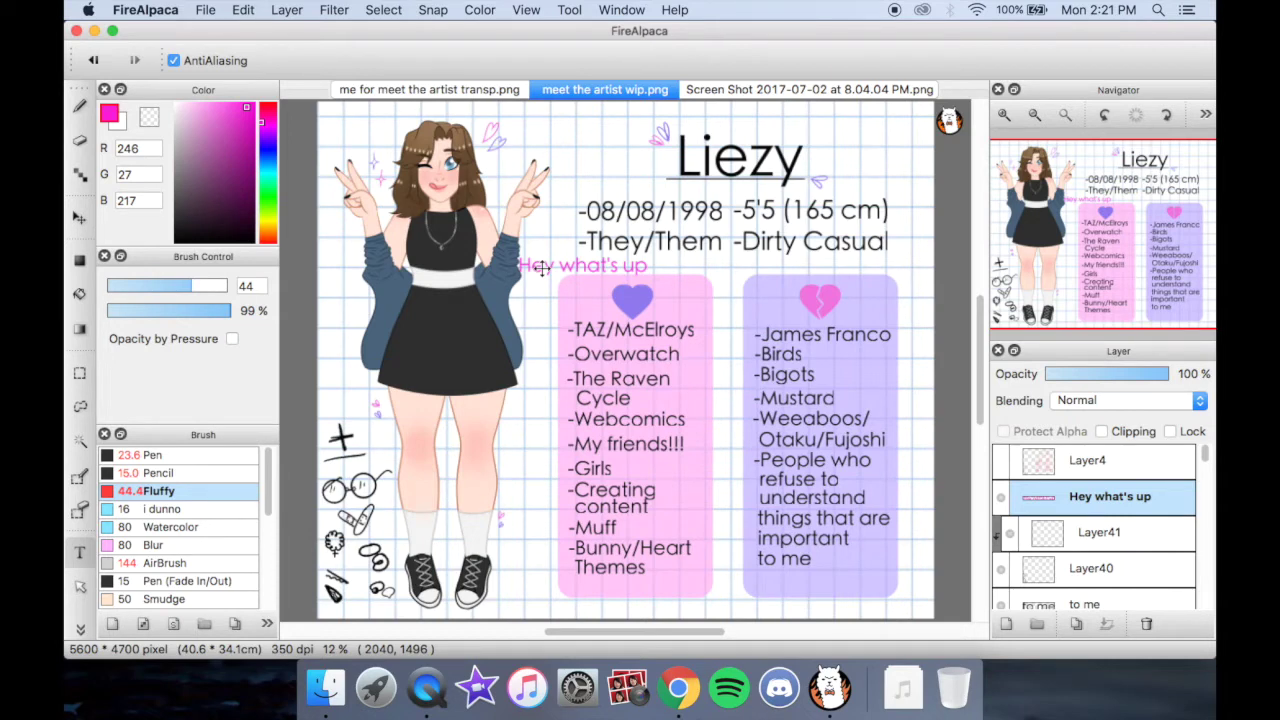
Move the 'Hey what's up' text onto the heart above the pink list
mouse_move(560, 264)
left_mouse_down()
mouse_move(631, 305)
mouse_move(610, 264)
left_mouse_up()
key("b")
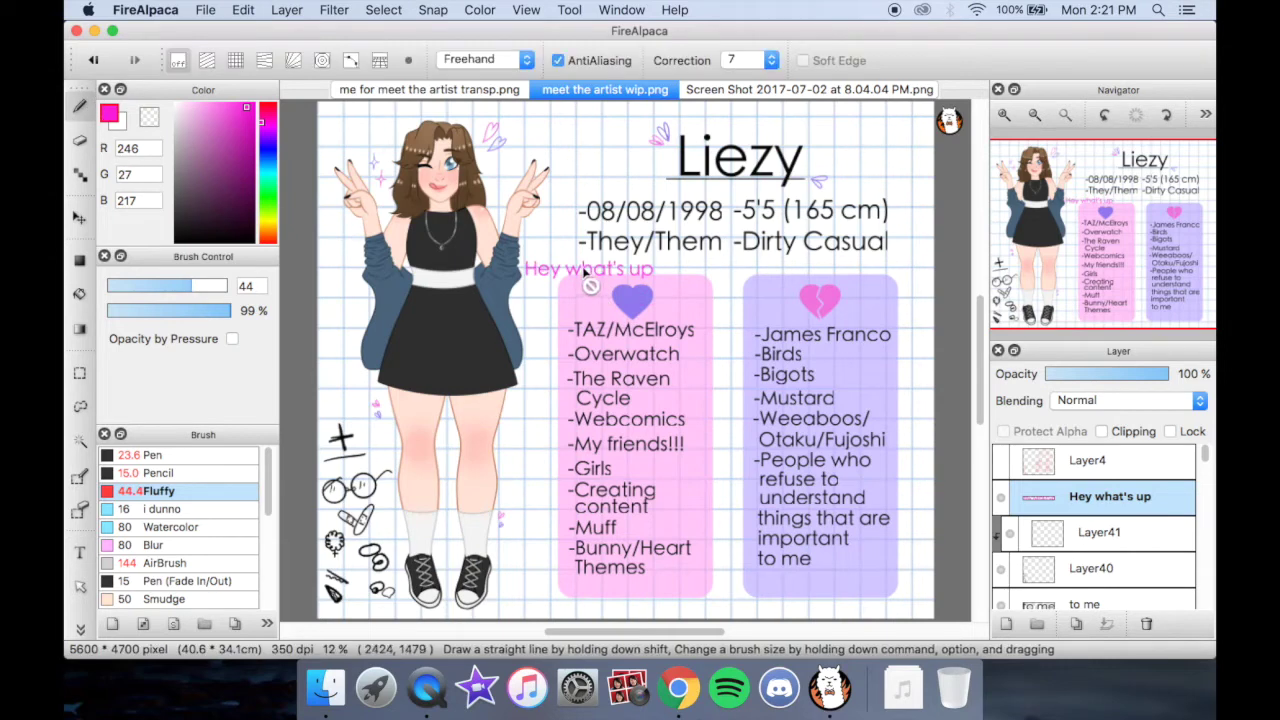
key("v")
mouse_move(574, 272)
left_mouse_down()
mouse_move(546, 232)
mouse_move(551, 300)
left_mouse_up()
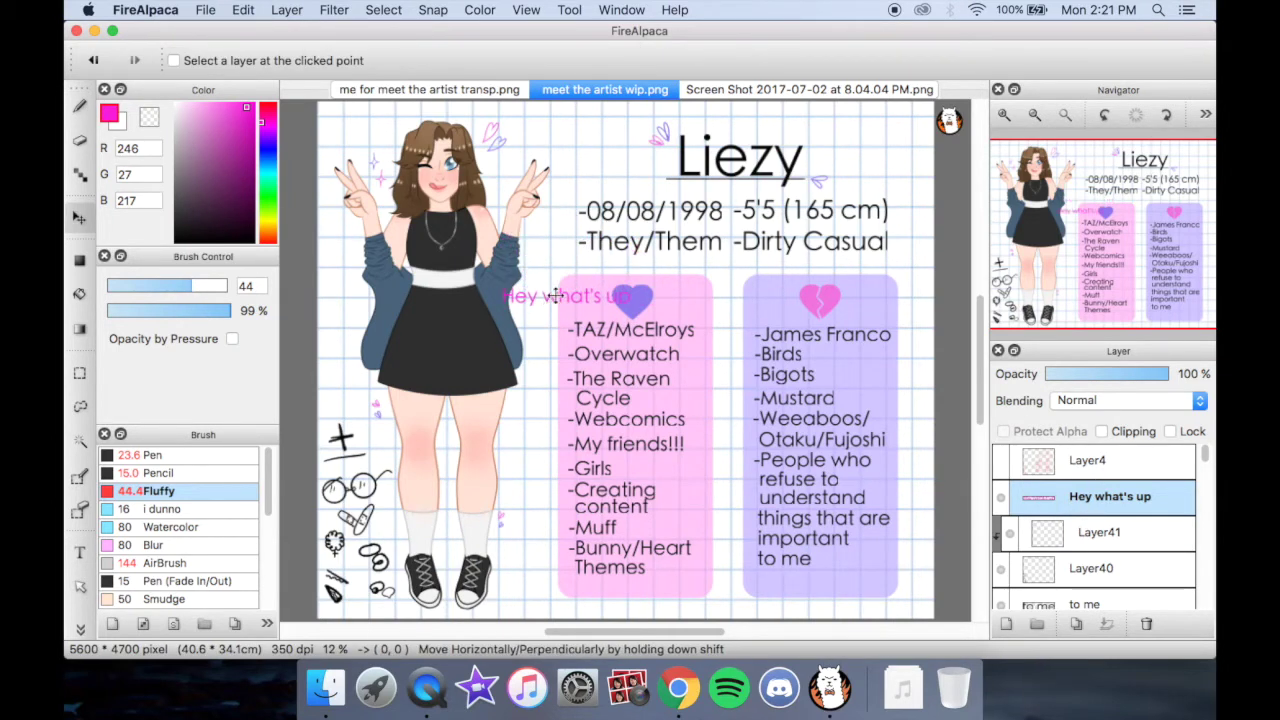
Change the caption to 'Hey what's down', nudge it, then delete its layer
key("t")
left_click(543, 296)
key("BackSpace")
key("BackSpace")
type("down")
key("Return")
left_click_drag(591, 303, 606, 294)
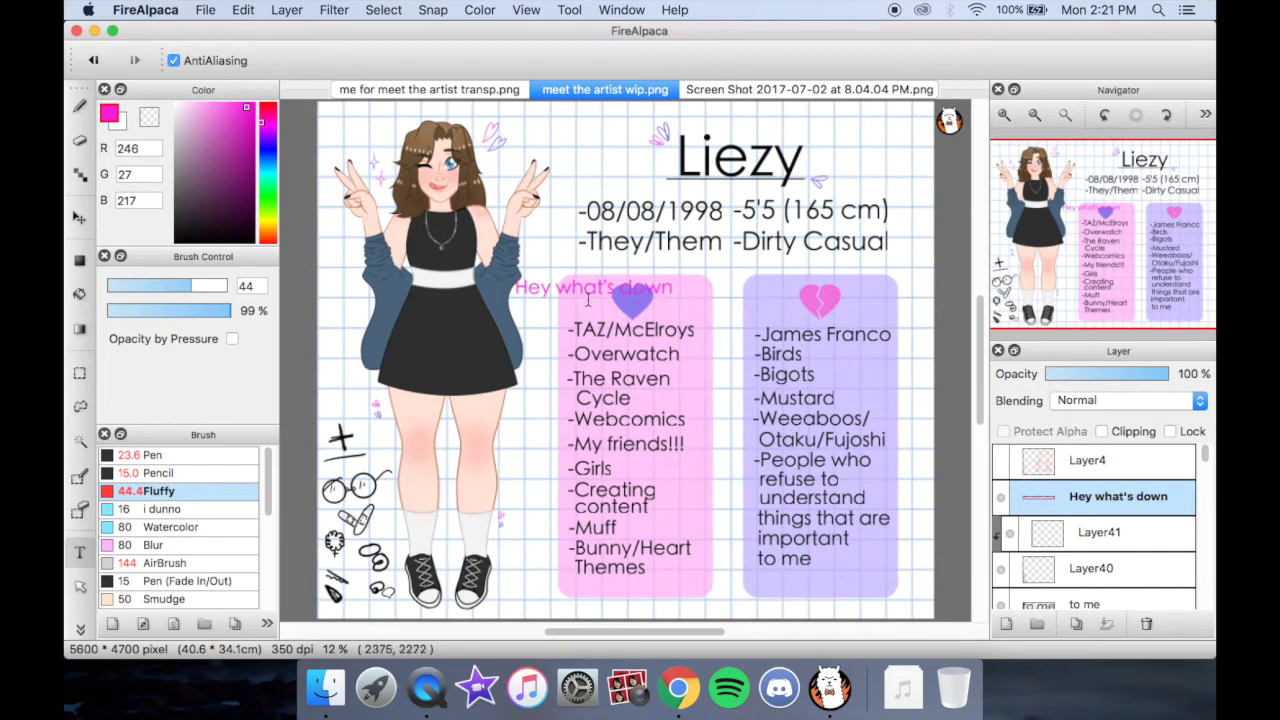
key("Delete")
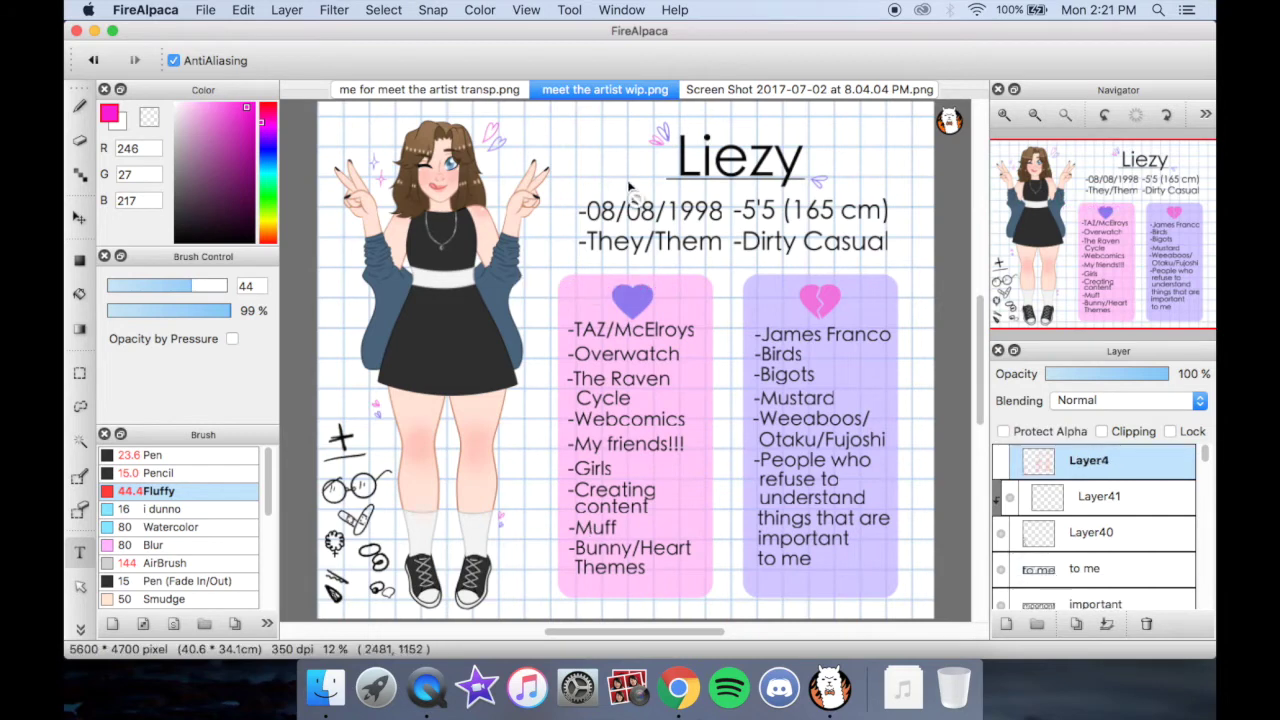
With the Move tool active, scroll the Layer panel and select the 'to me' layer
left_click(81, 107)
left_click(82, 218)
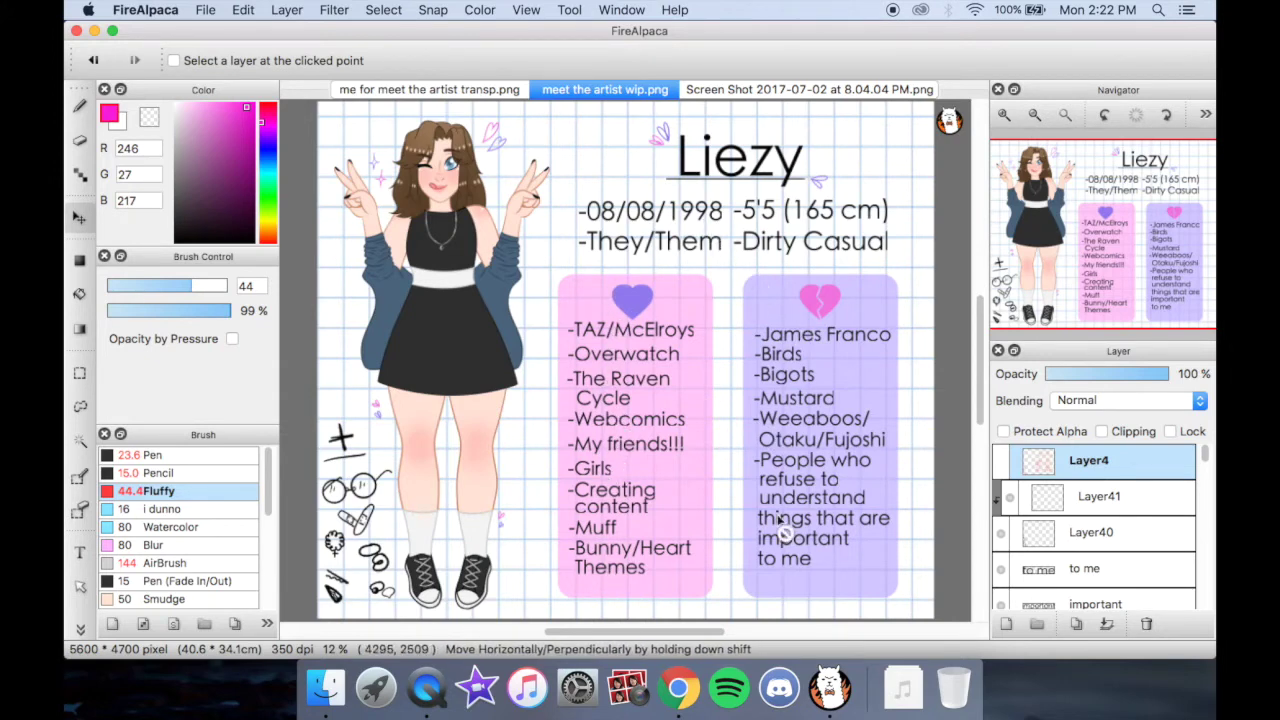
mouse_move(1201, 455)
left_mouse_down()
mouse_move(1201, 525)
mouse_move(1201, 456)
left_mouse_up()
left_click(1099, 568)
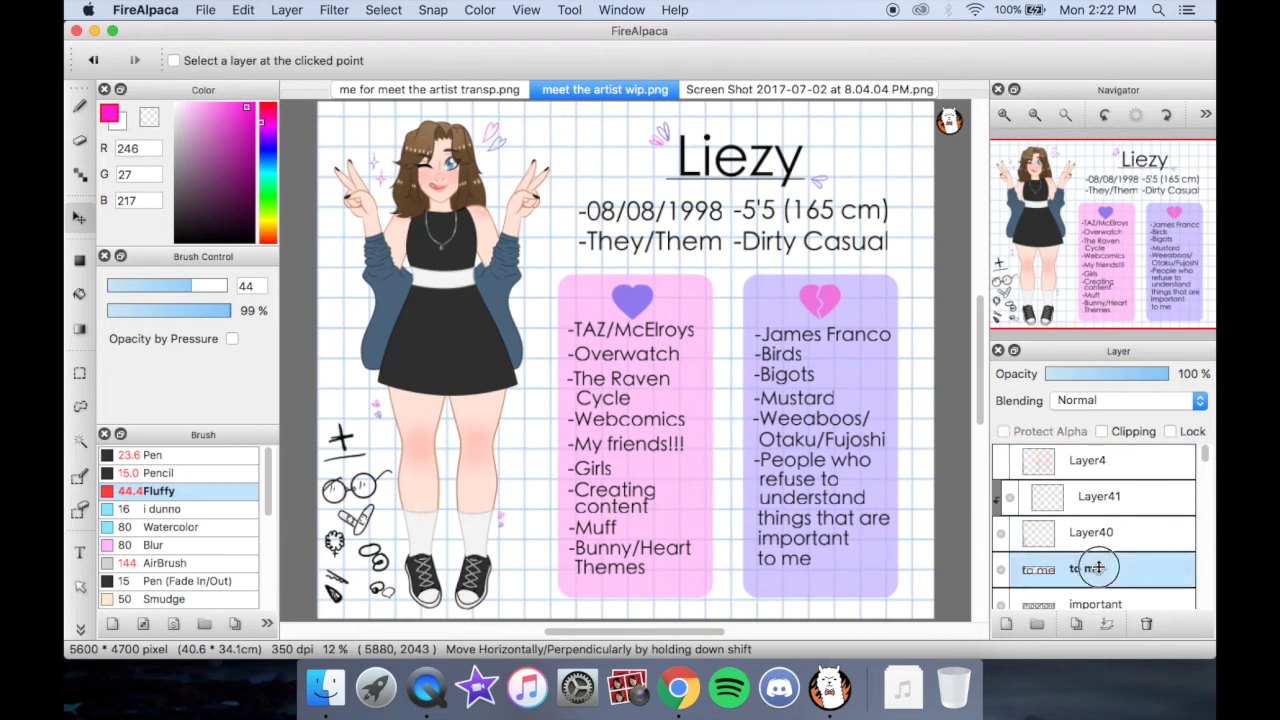
Open the 'to me' text's Edit Text and browse the Colors panel's modes
double_click(1100, 574)
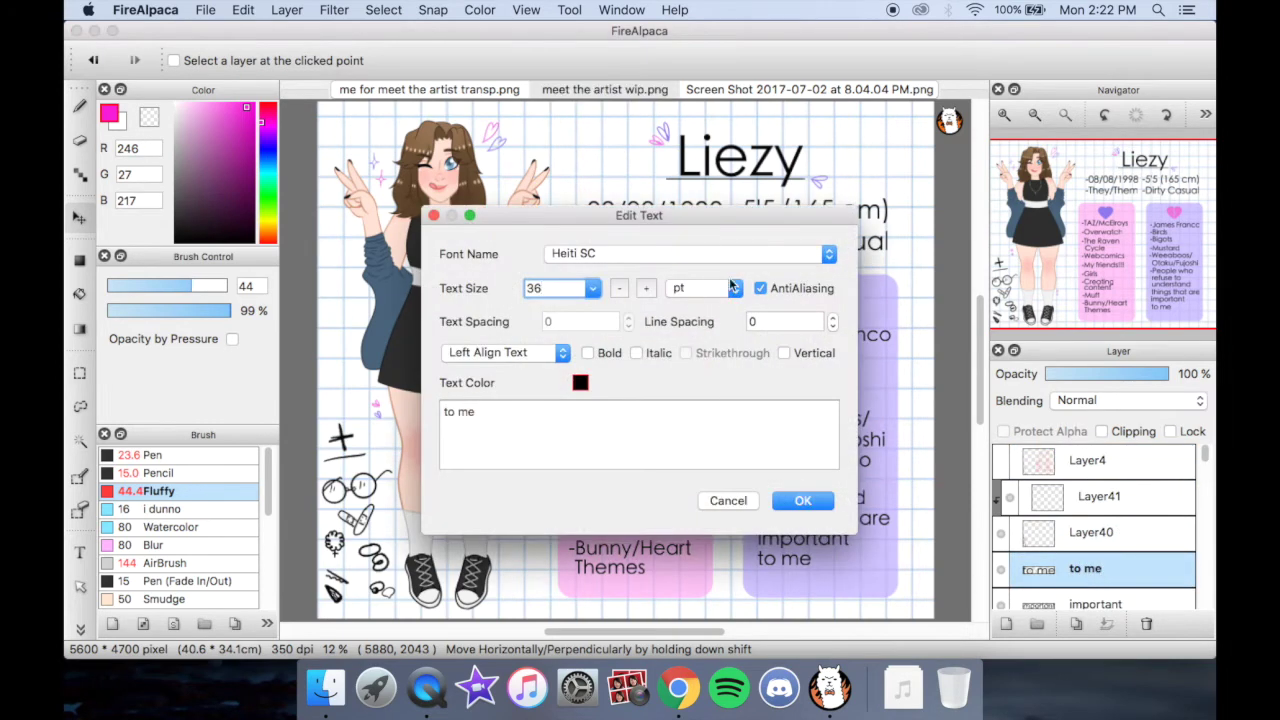
left_click(580, 382)
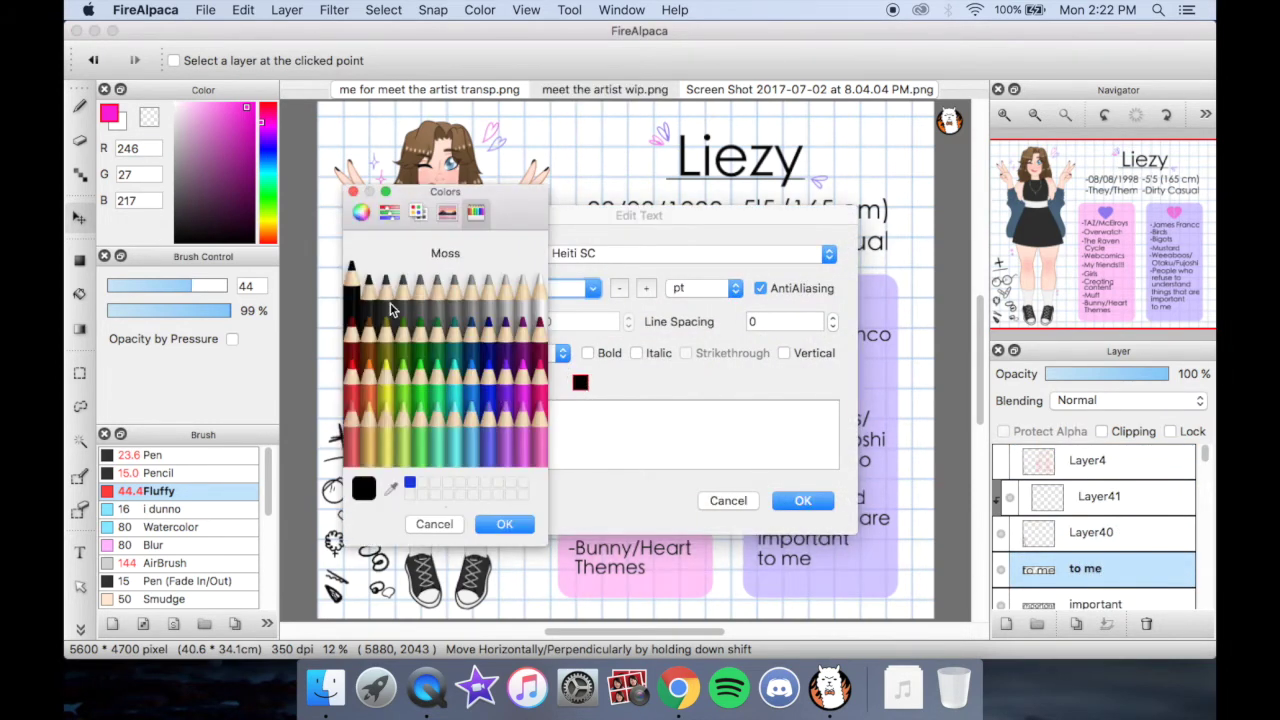
left_click(446, 530)
left_click(580, 382)
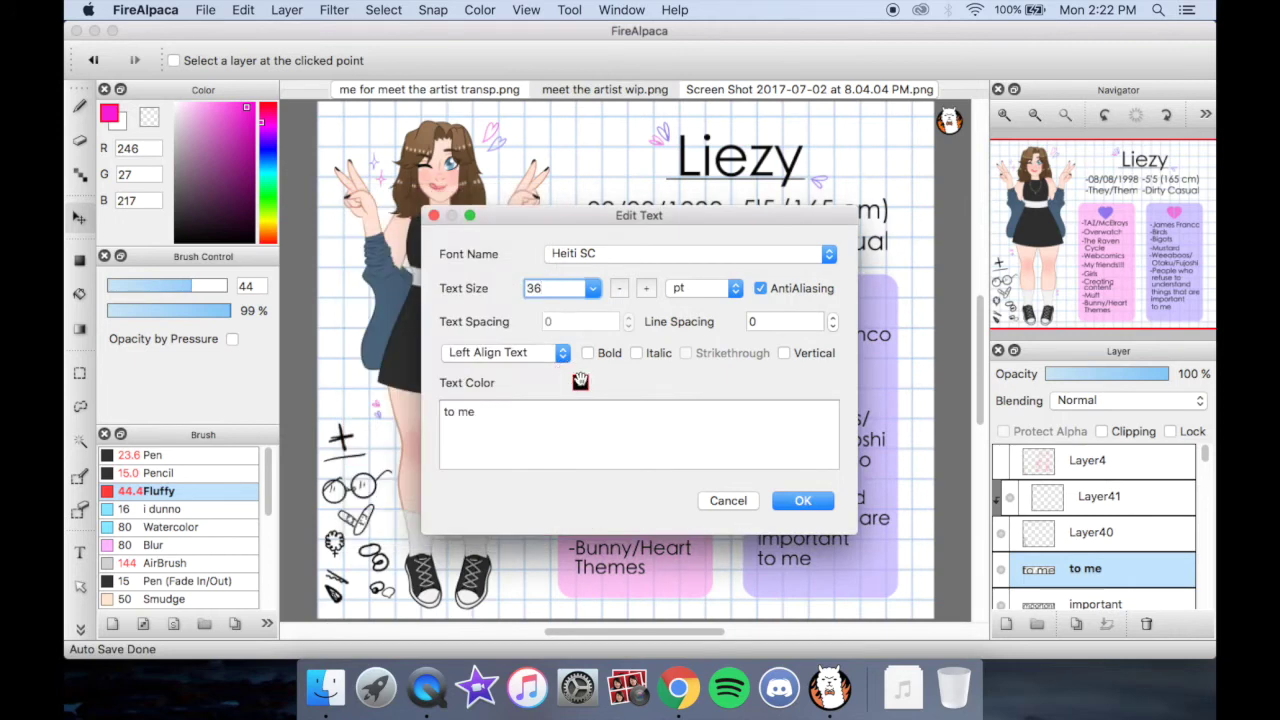
left_click(447, 212)
left_click(476, 212)
left_click(418, 212)
left_click(389, 212)
left_click(434, 524)
left_click(728, 500)
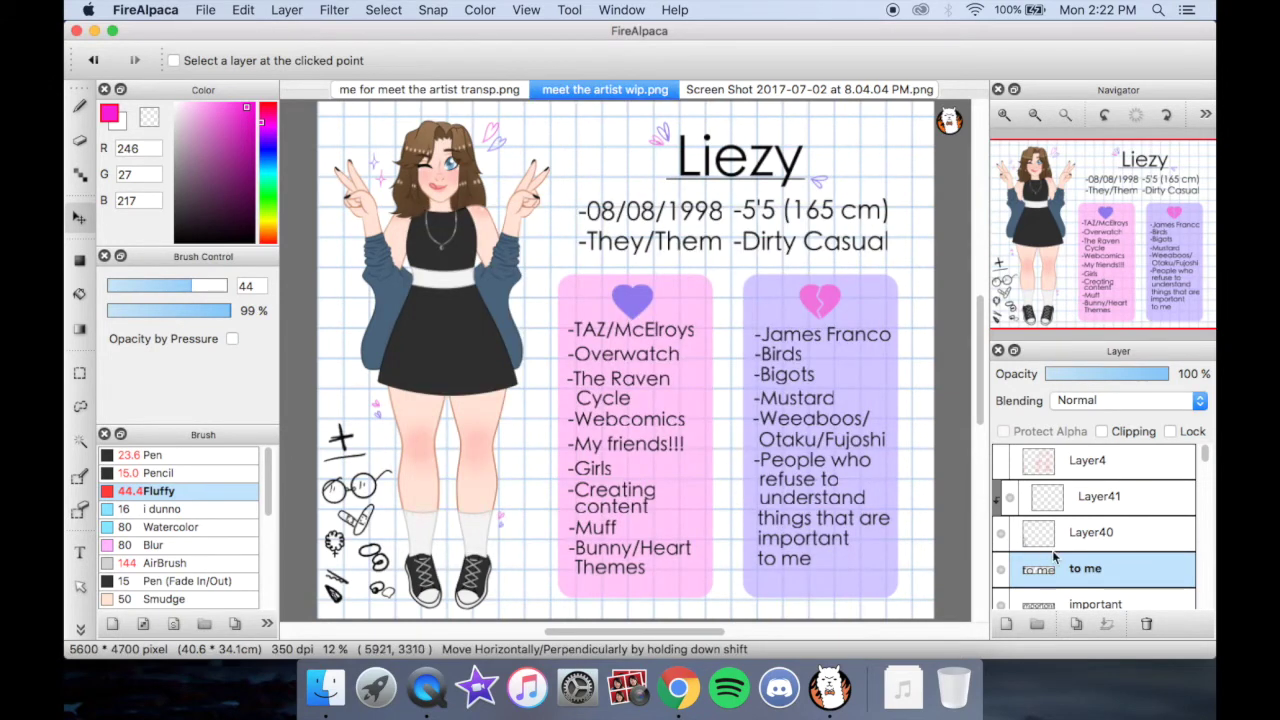
left_click(1006, 623)
left_click(1101, 431)
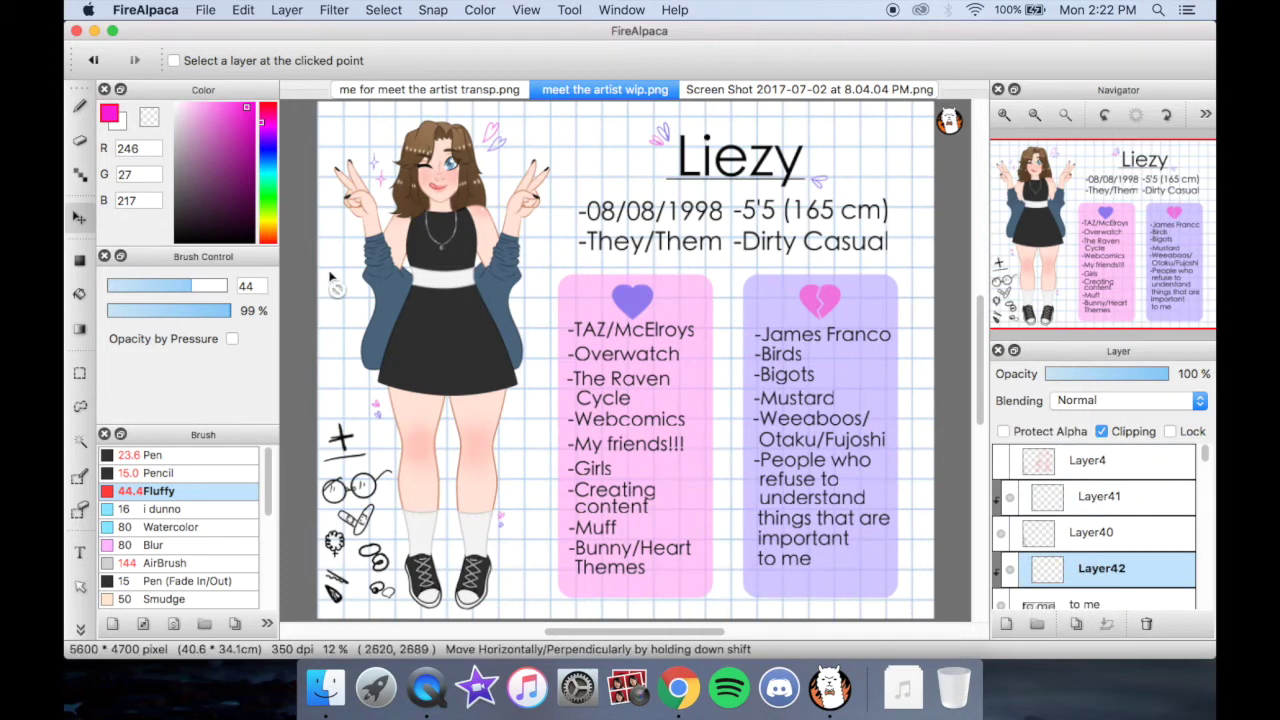
left_click(80, 260)
left_click_drag(498, 218, 910, 578)
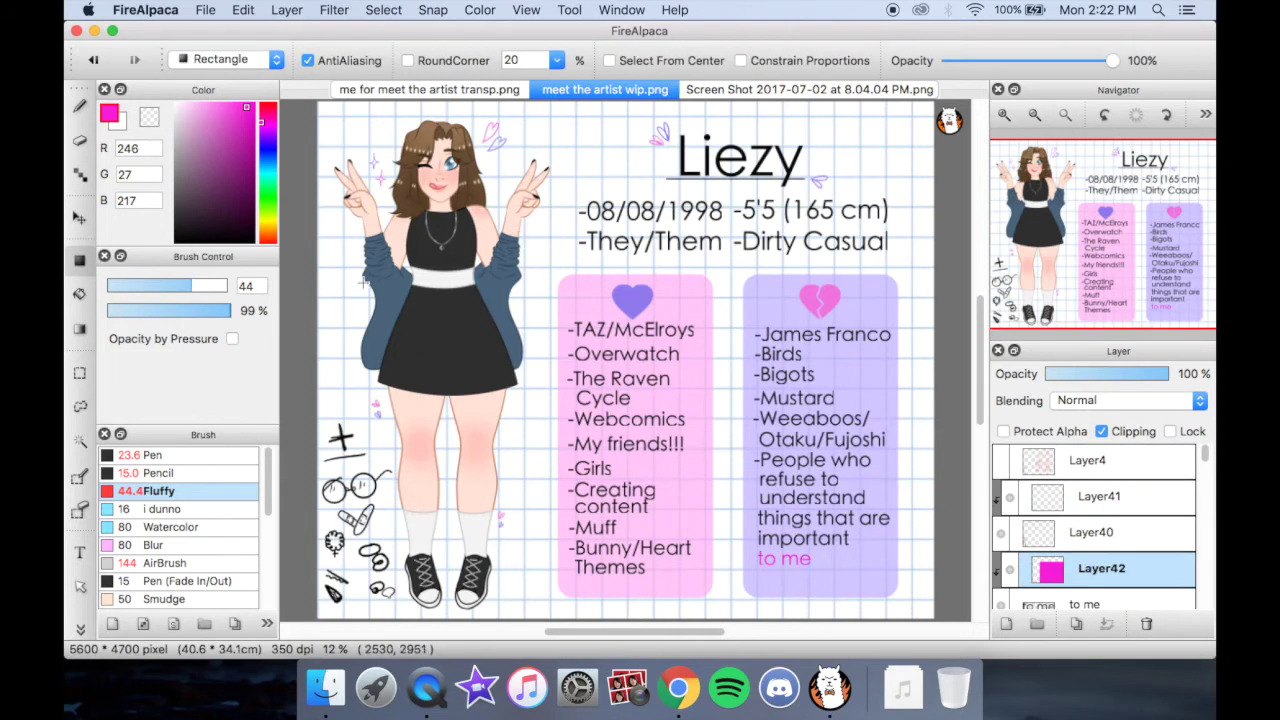
left_click(93, 60)
left_click(93, 60)
left_click(93, 60)
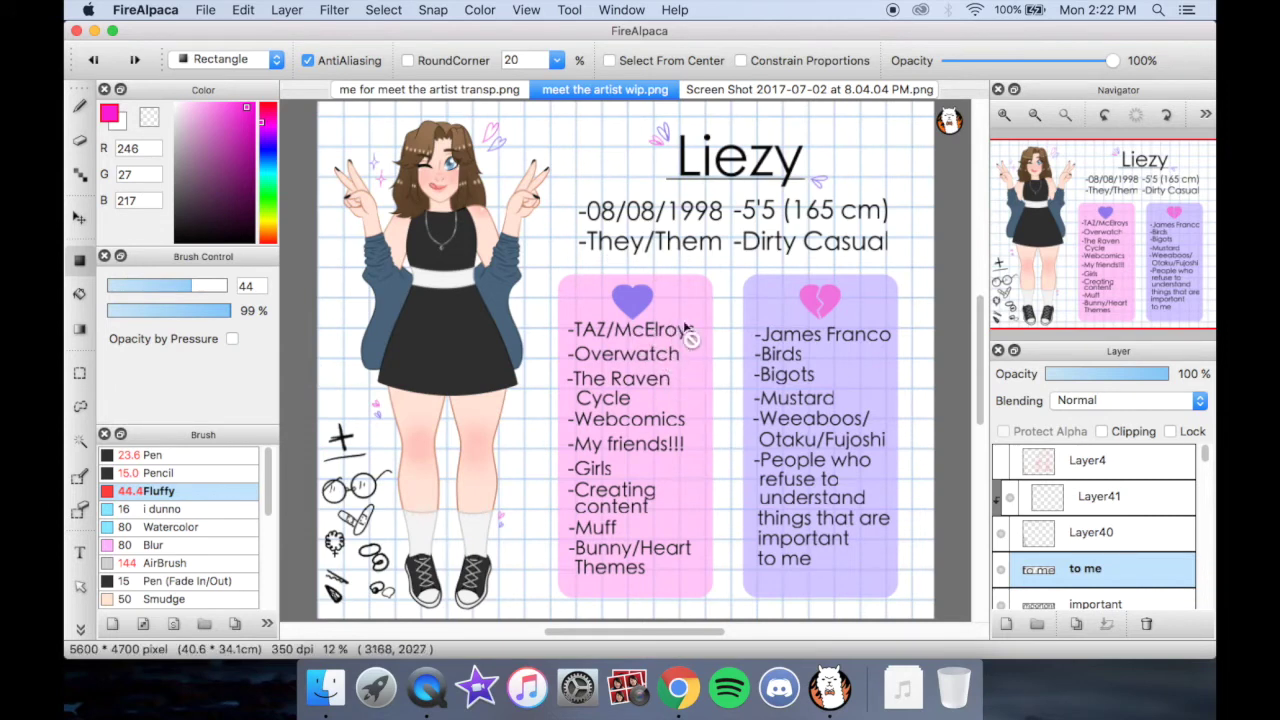
scroll(1203, 457, "down", 2)
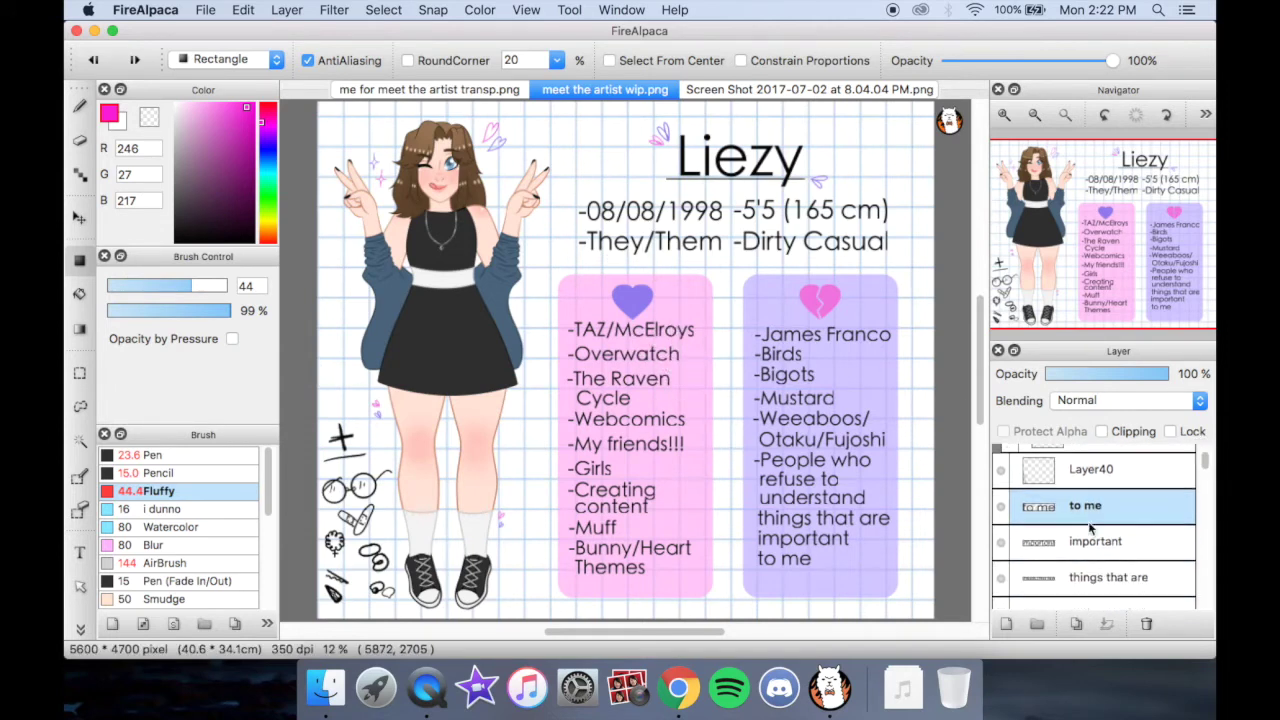
Convert the Liezy title layer via Layer > Convert > Convert to Color Layer
scroll(1078, 520, "down", 5)
left_click(1080, 516)
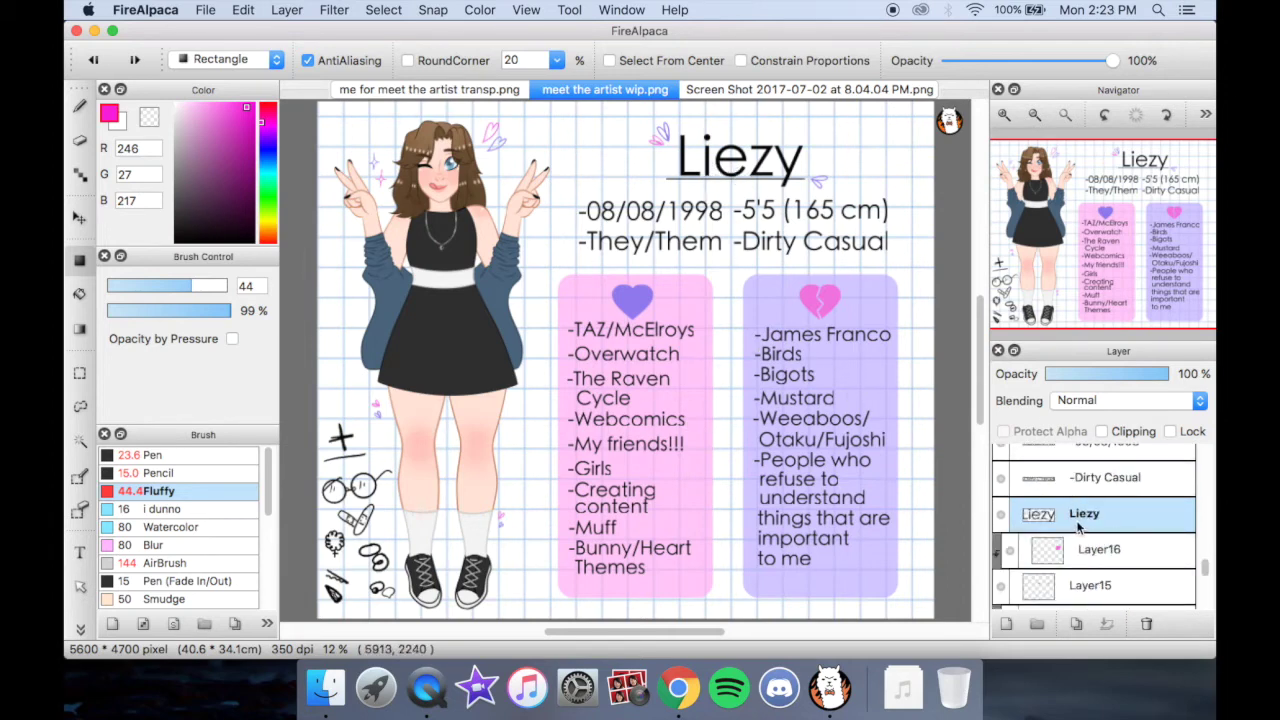
left_click(288, 10)
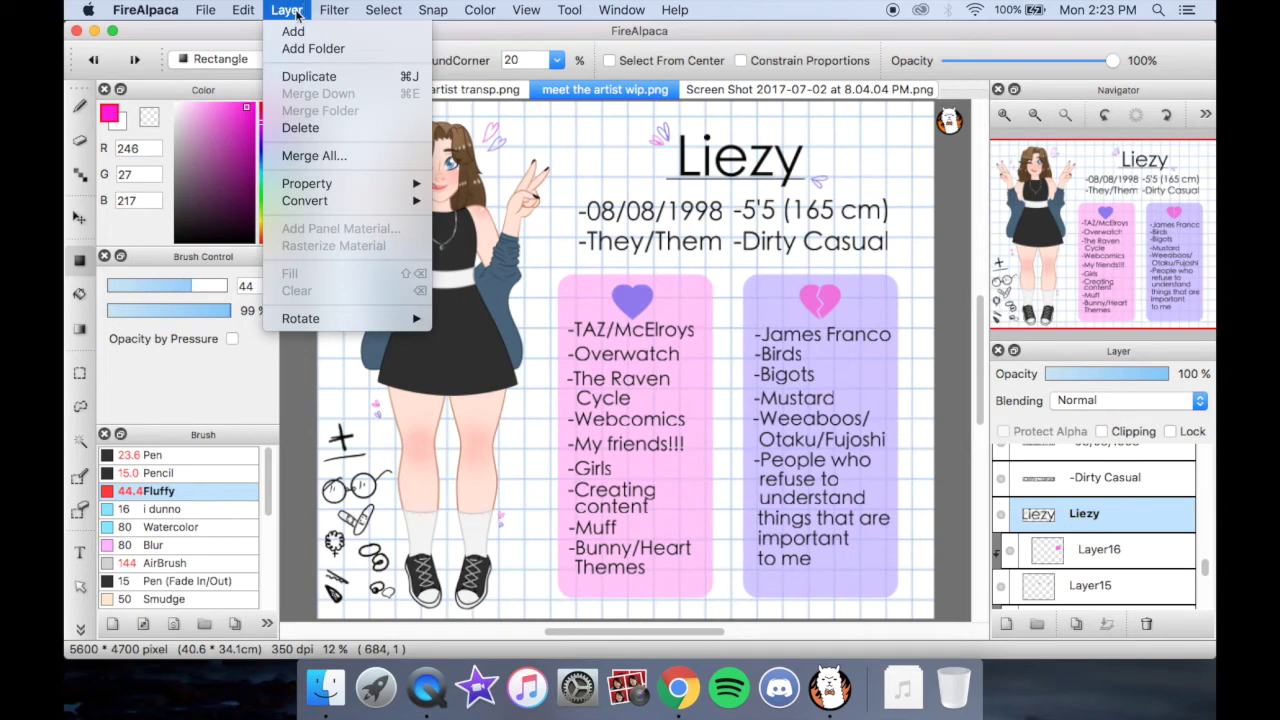
mouse_move(351, 200)
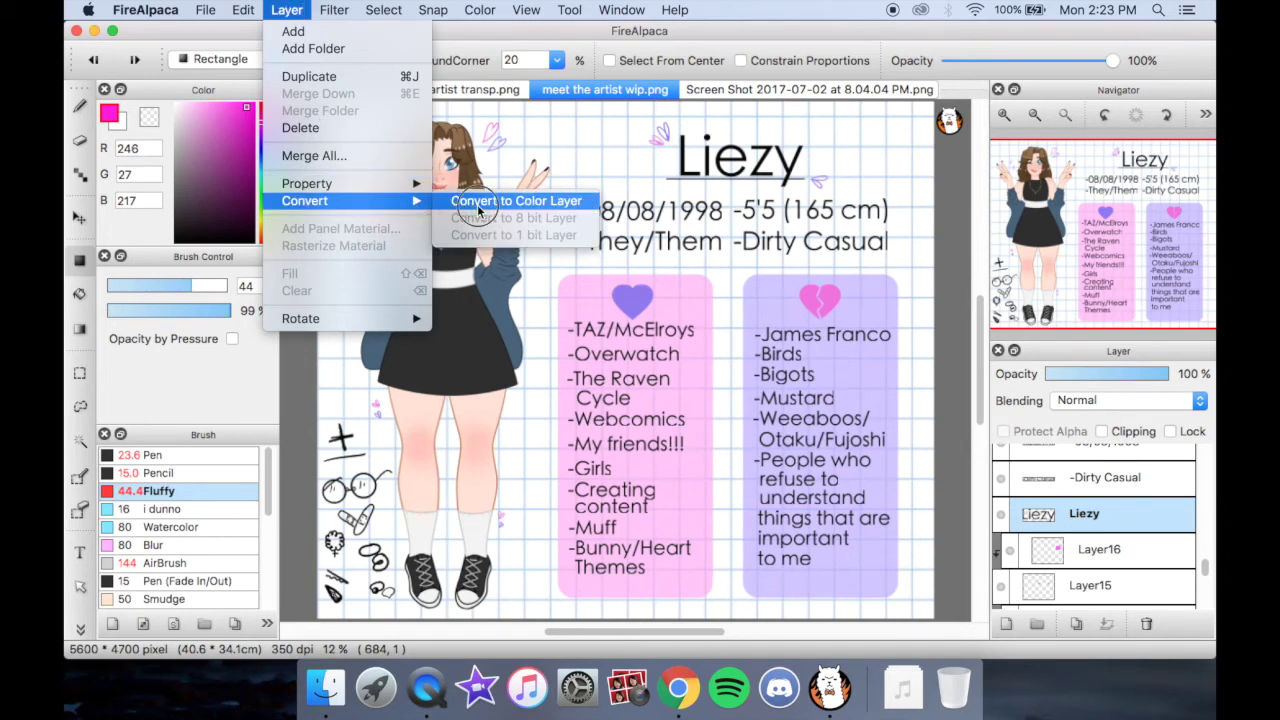
left_click(480, 209)
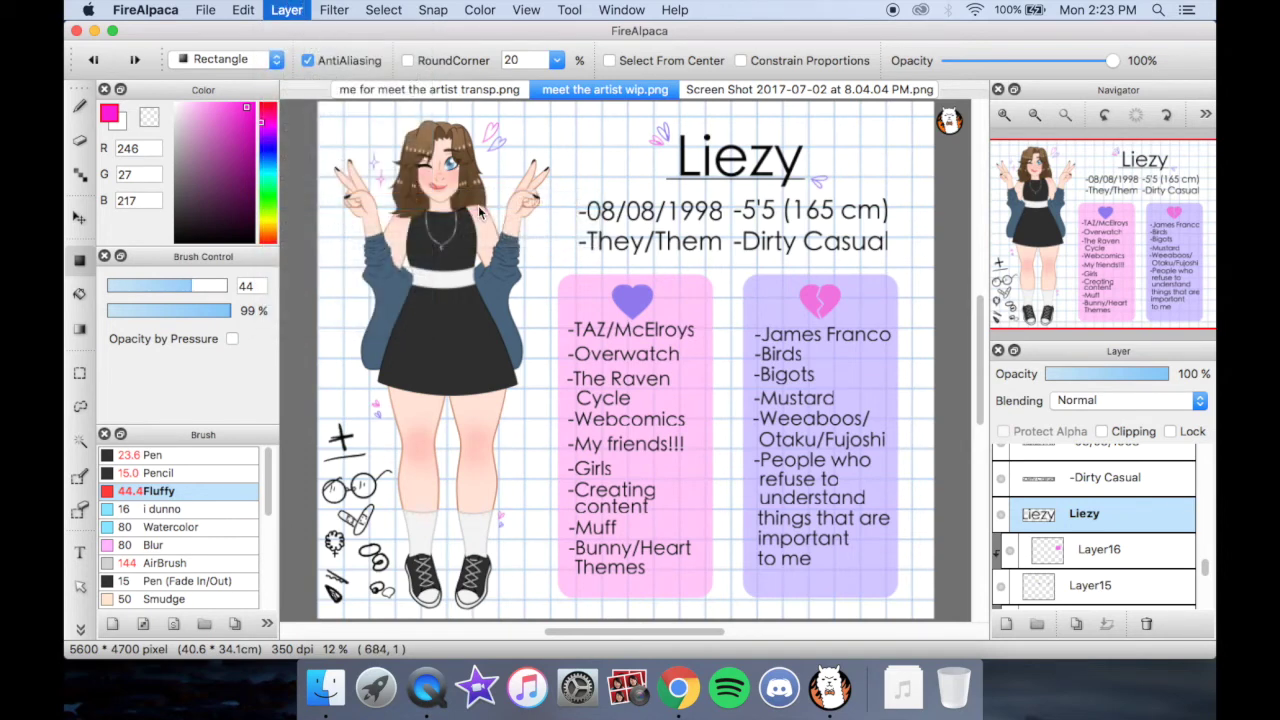
Test-erase part of the Liezy title with the Eraser, then undo it
left_click(81, 110)
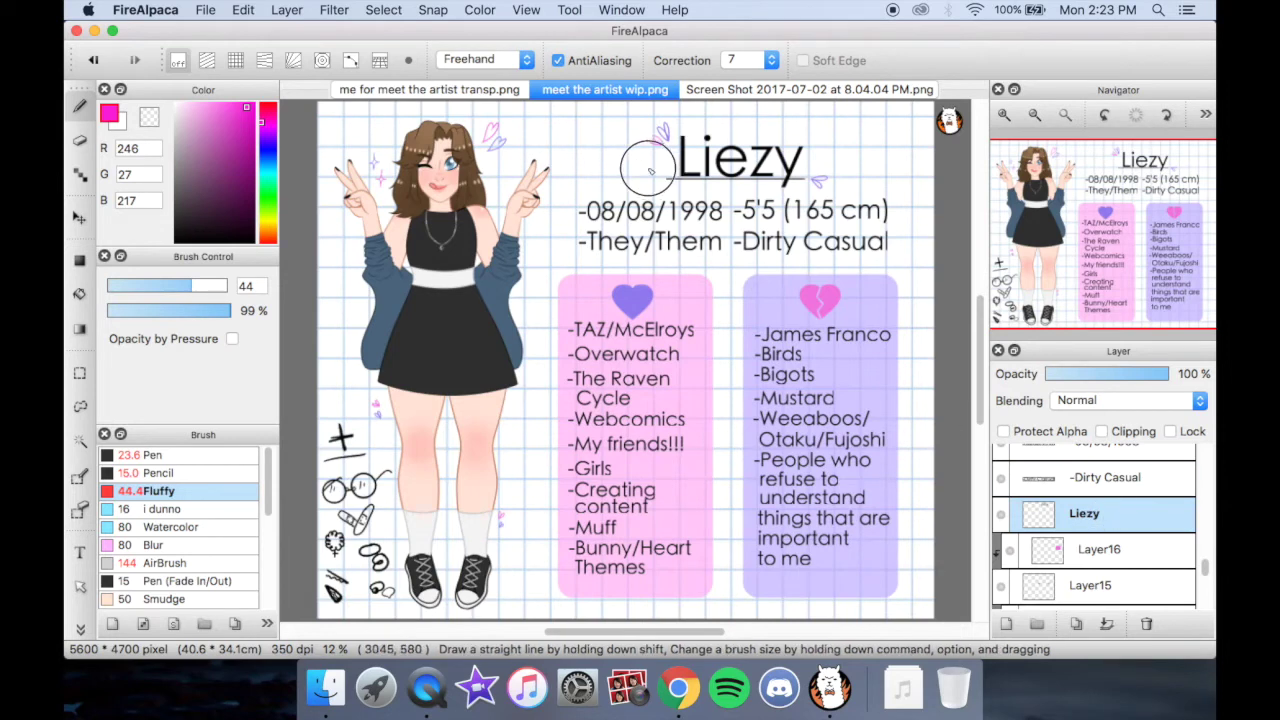
left_click(80, 140)
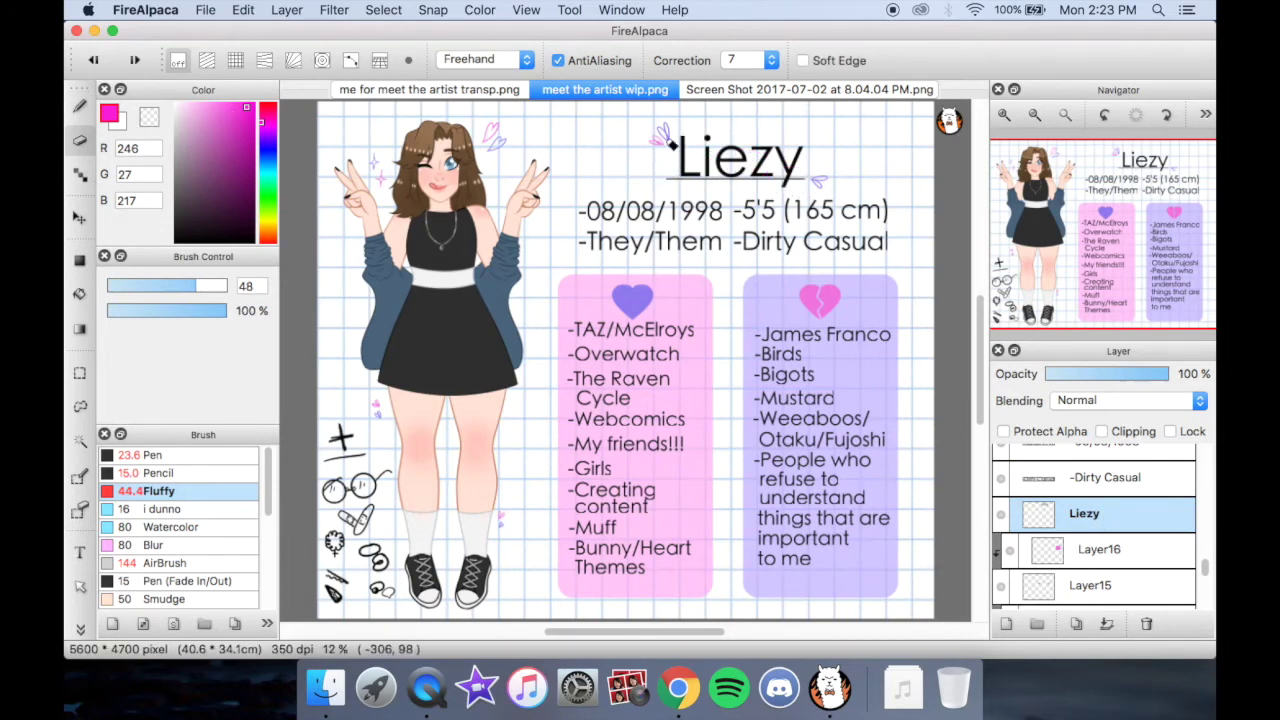
left_click_drag(712, 158, 800, 160)
left_click(93, 60)
left_click(287, 10)
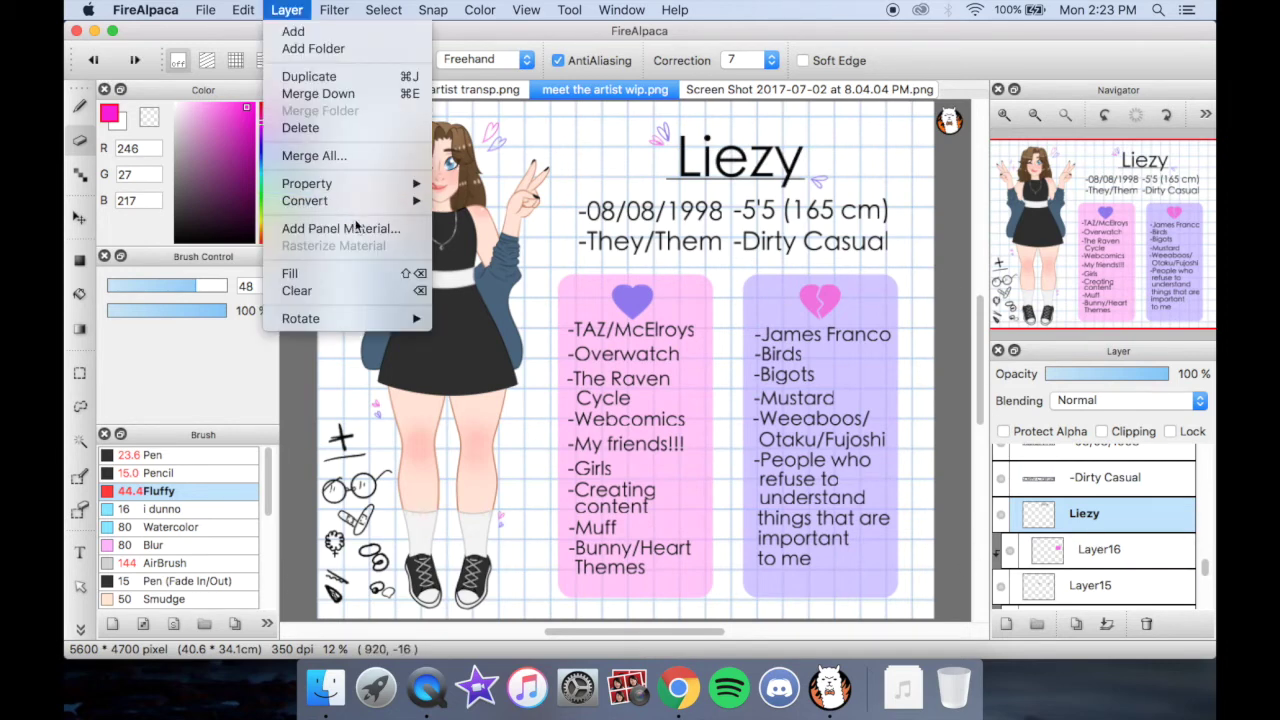
mouse_move(362, 208)
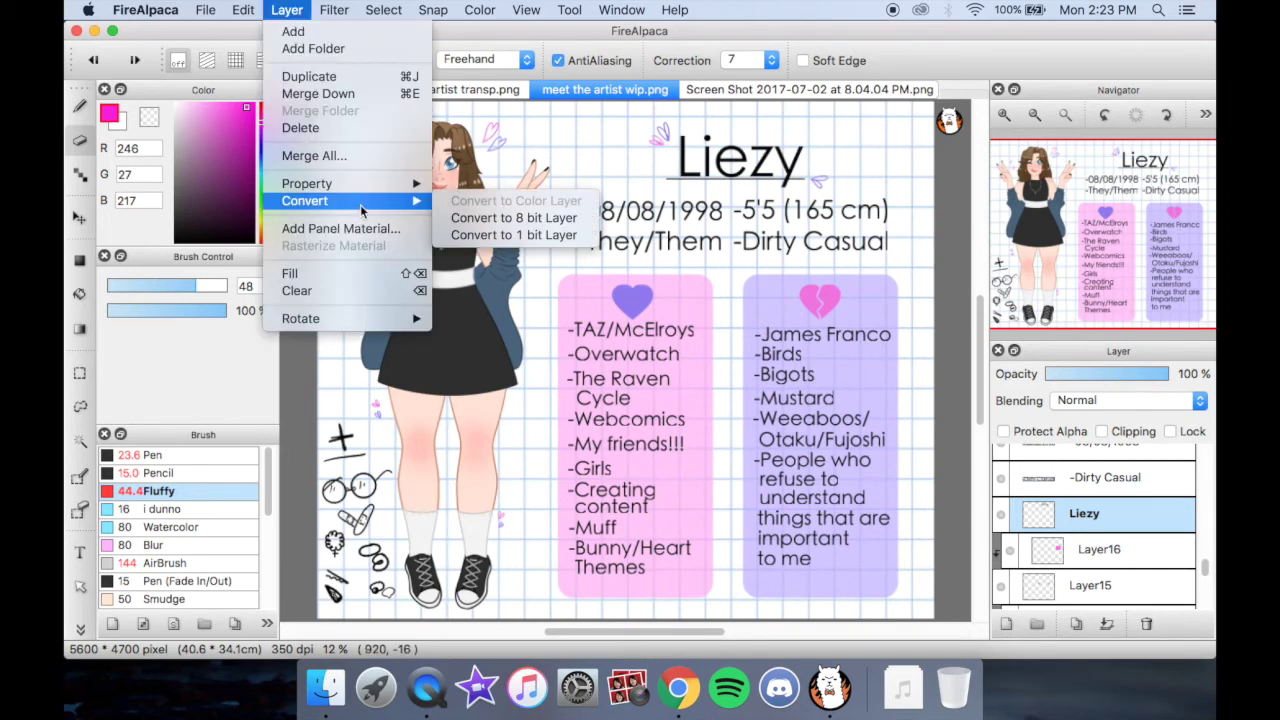
left_click(512, 235)
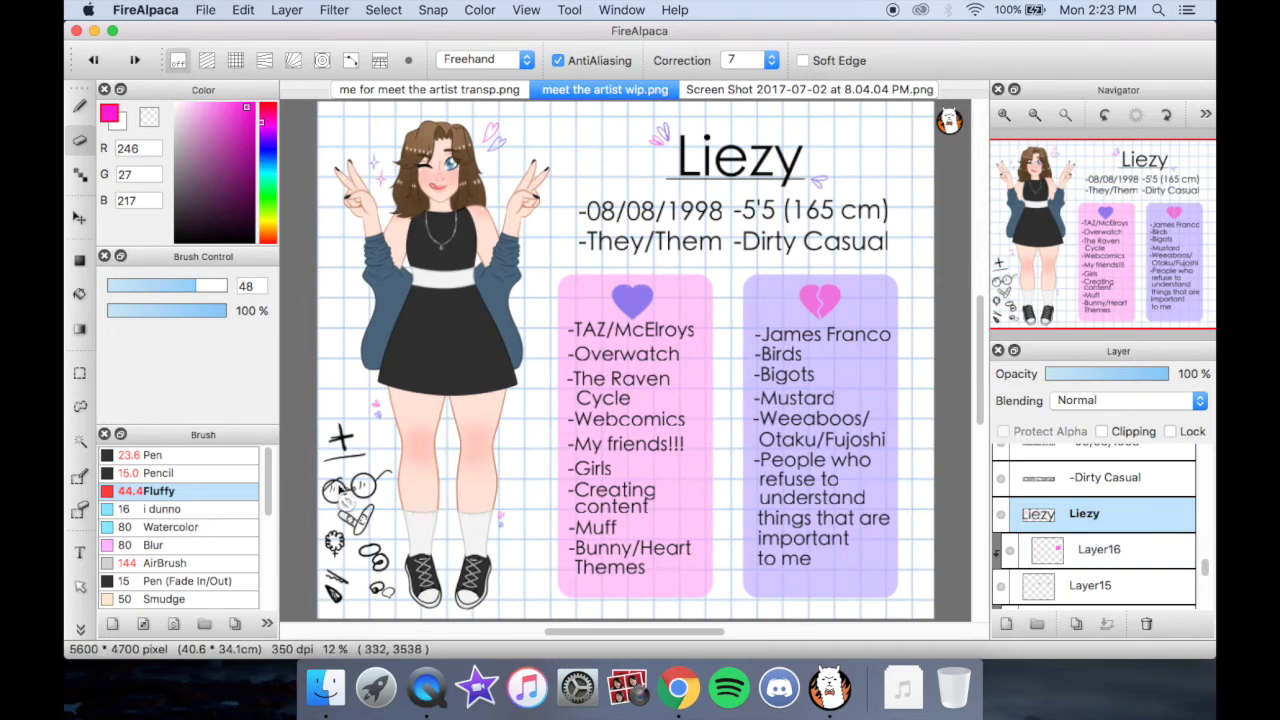
left_click(1098, 588)
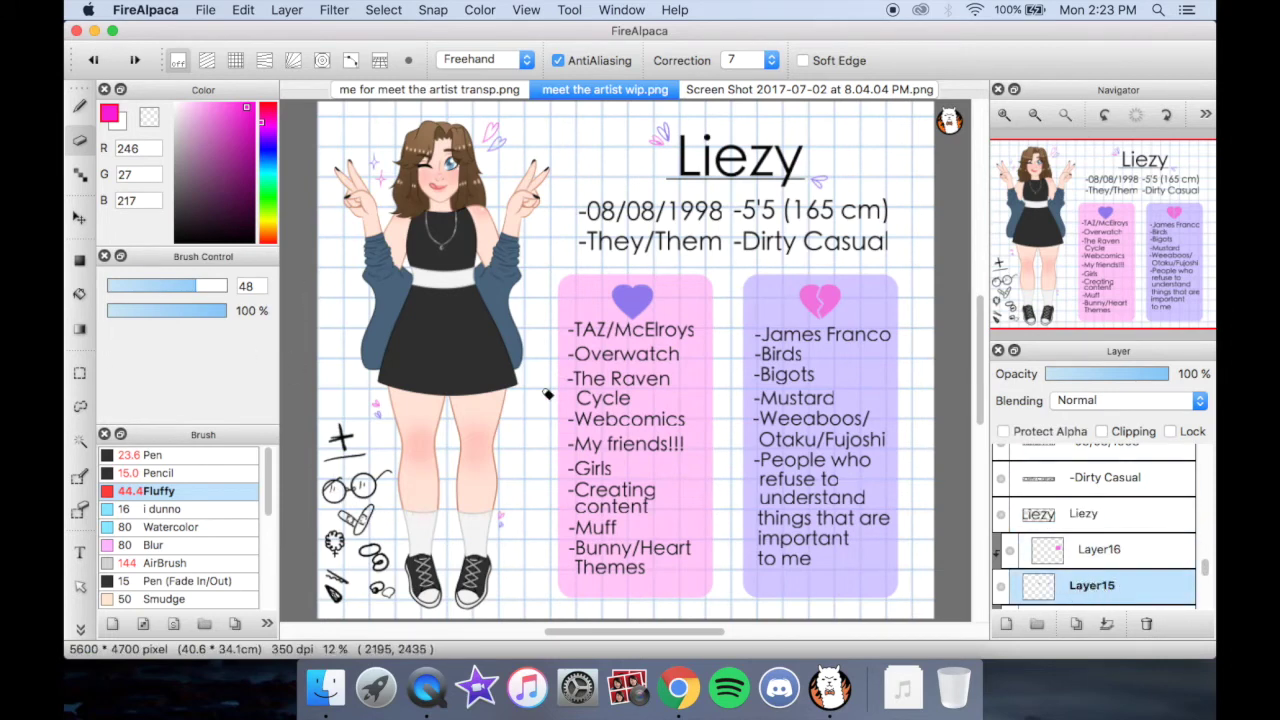
left_click_drag(842, 278, 828, 298)
key("super+z")
left_click(1095, 478)
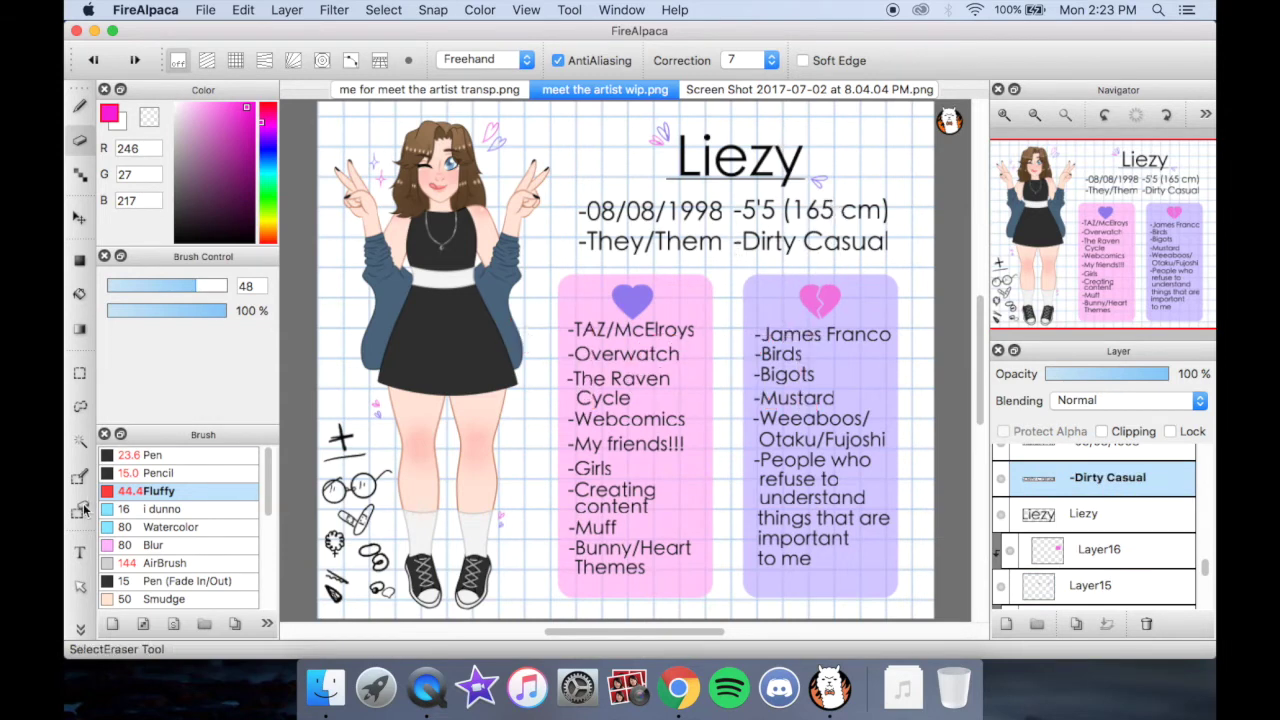
left_click(80, 552)
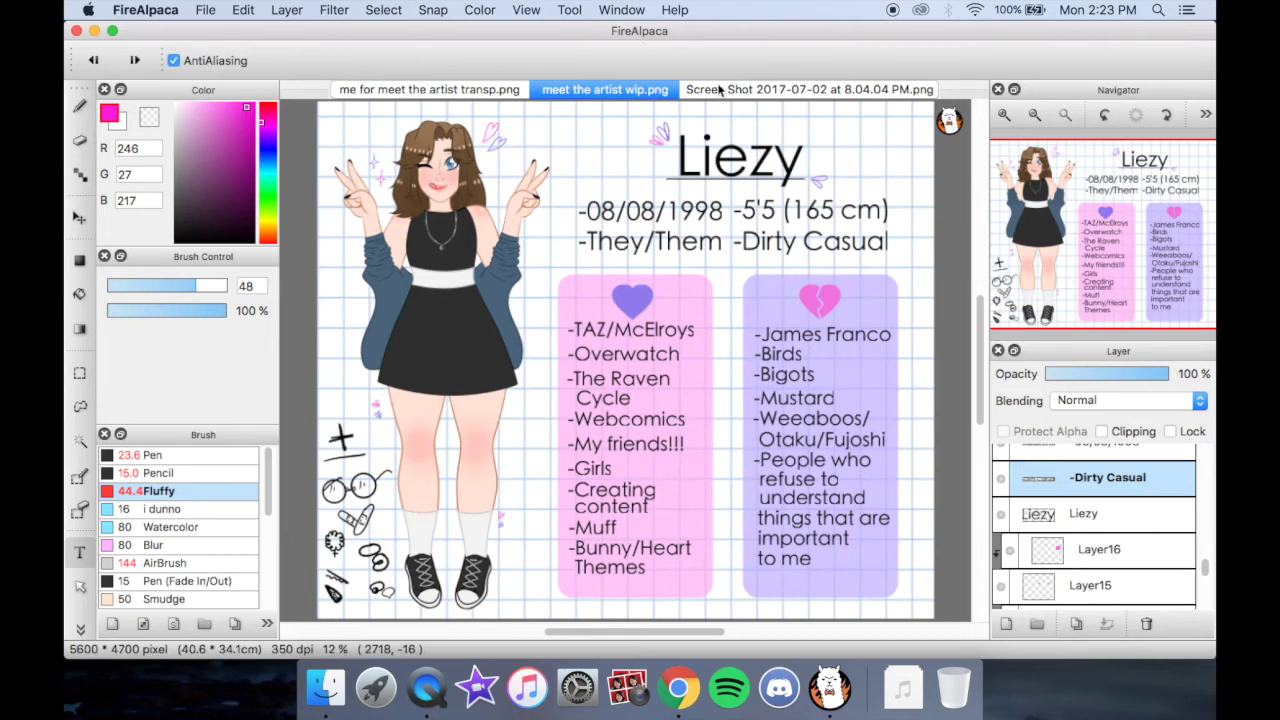
On the Screen Shot document, add 'Thank you' text at size 60 in green
left_click(718, 90)
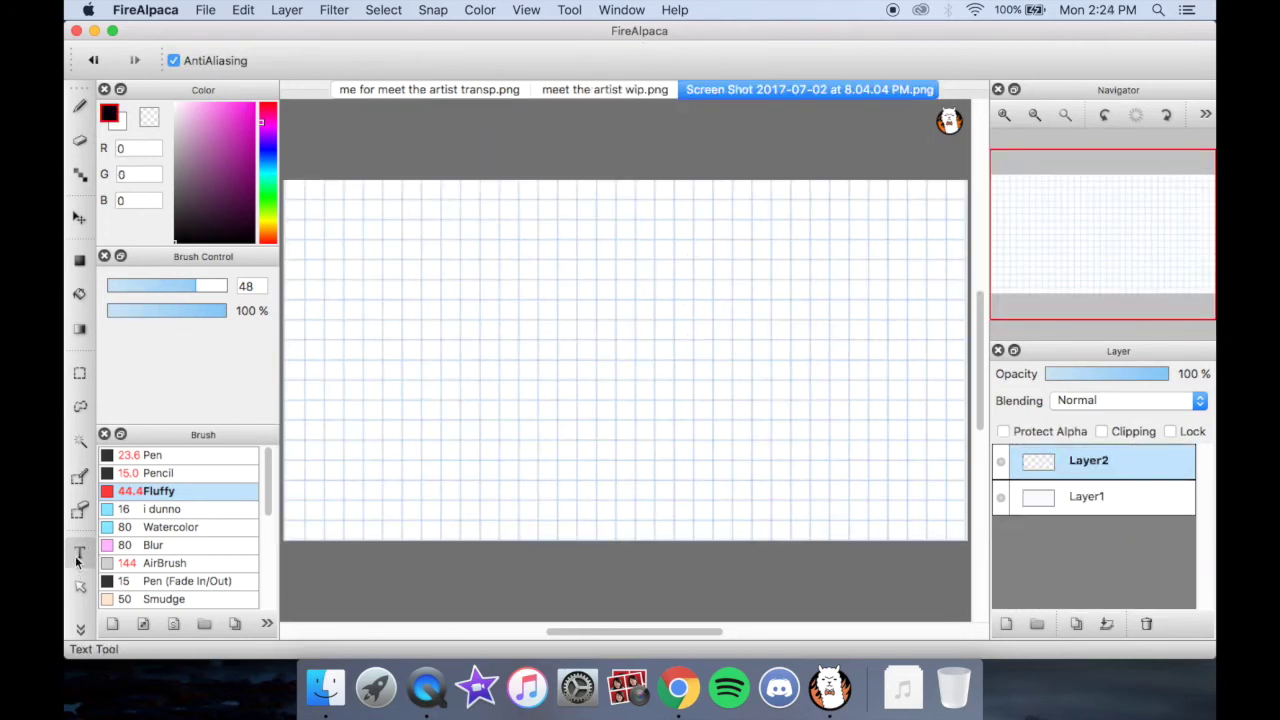
left_click(550, 195)
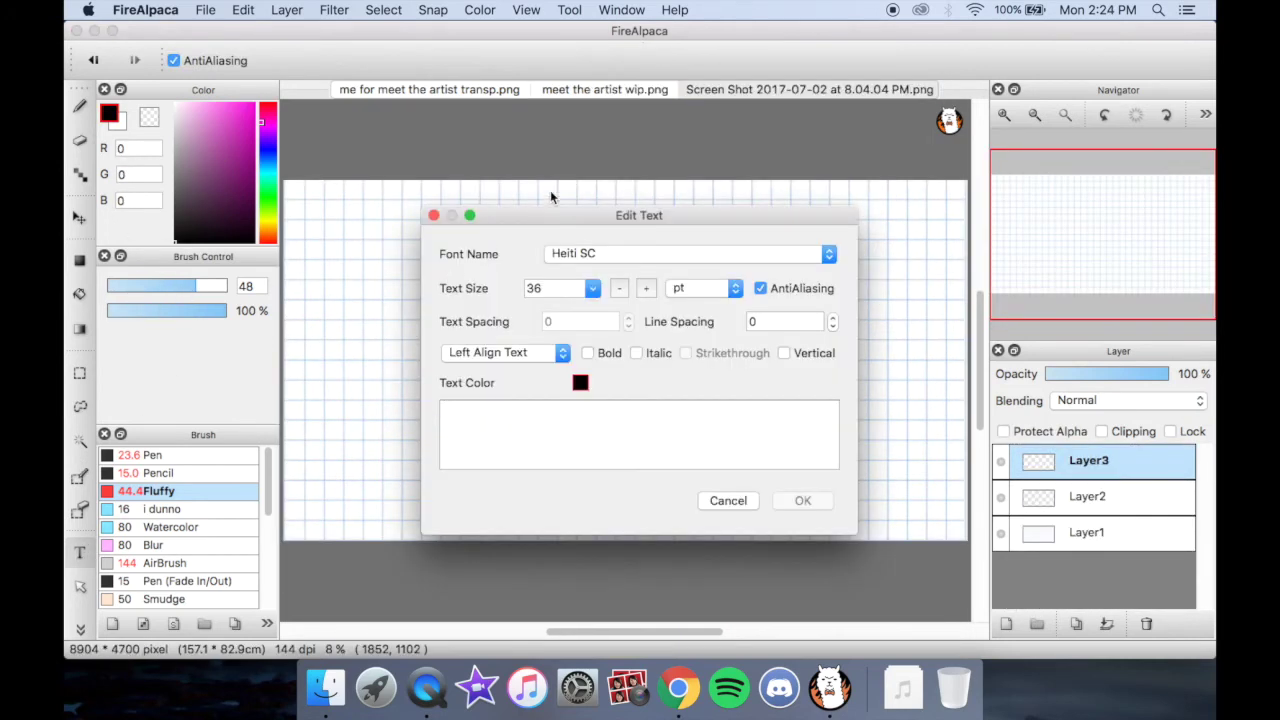
left_click(590, 288)
left_click(570, 460)
left_click(580, 382)
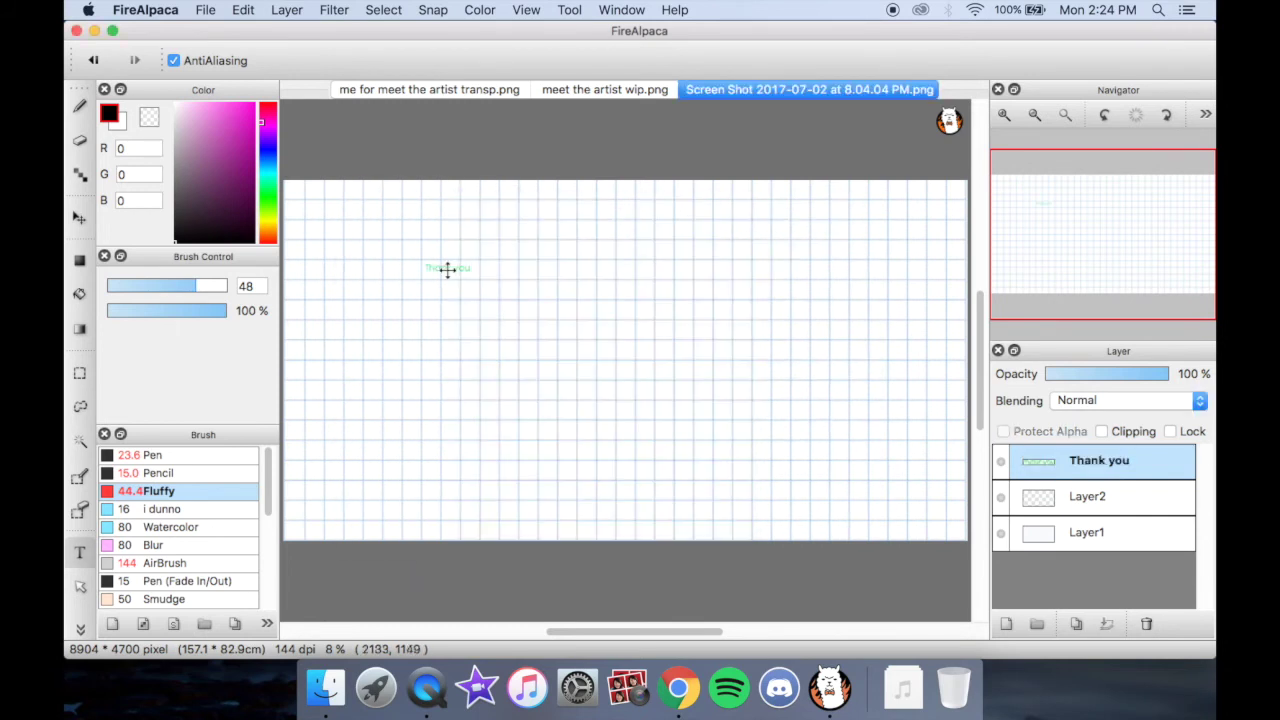
Reopen the 'Thank you' text, enlarge it to size 72 and apply
left_click(451, 268)
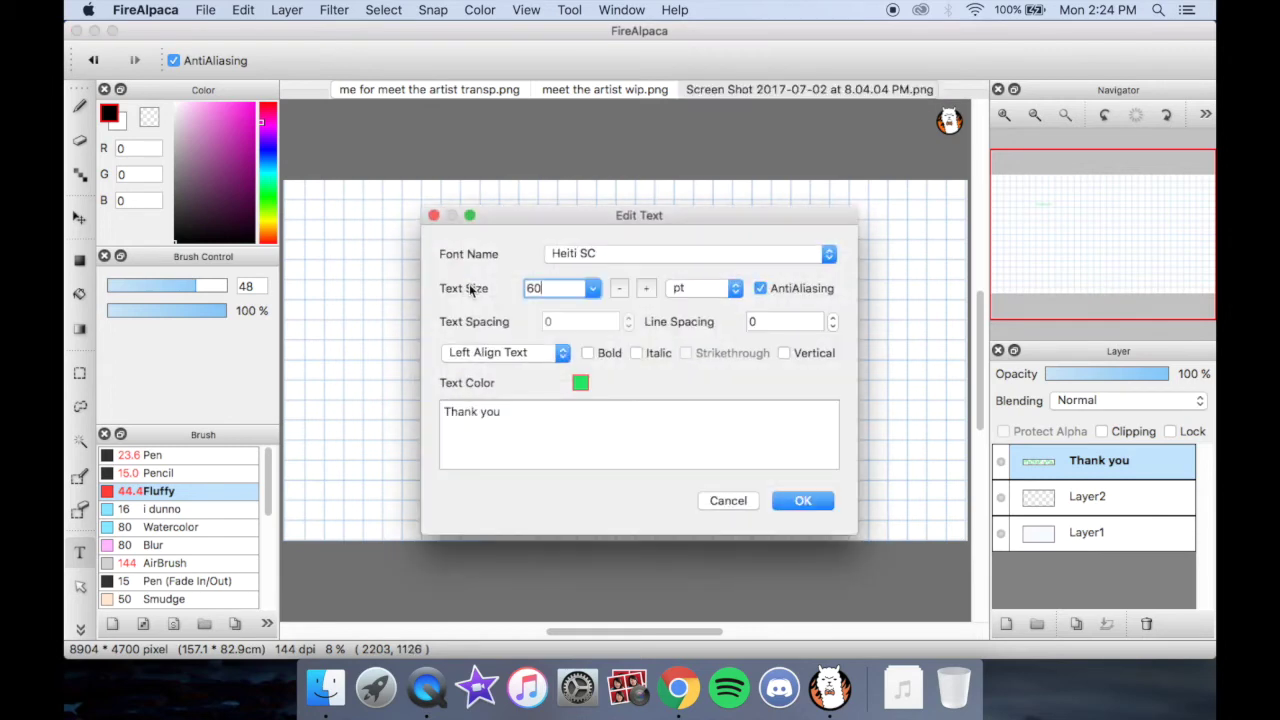
left_click(593, 288)
left_click(558, 478)
double_click(560, 289)
left_click(824, 510)
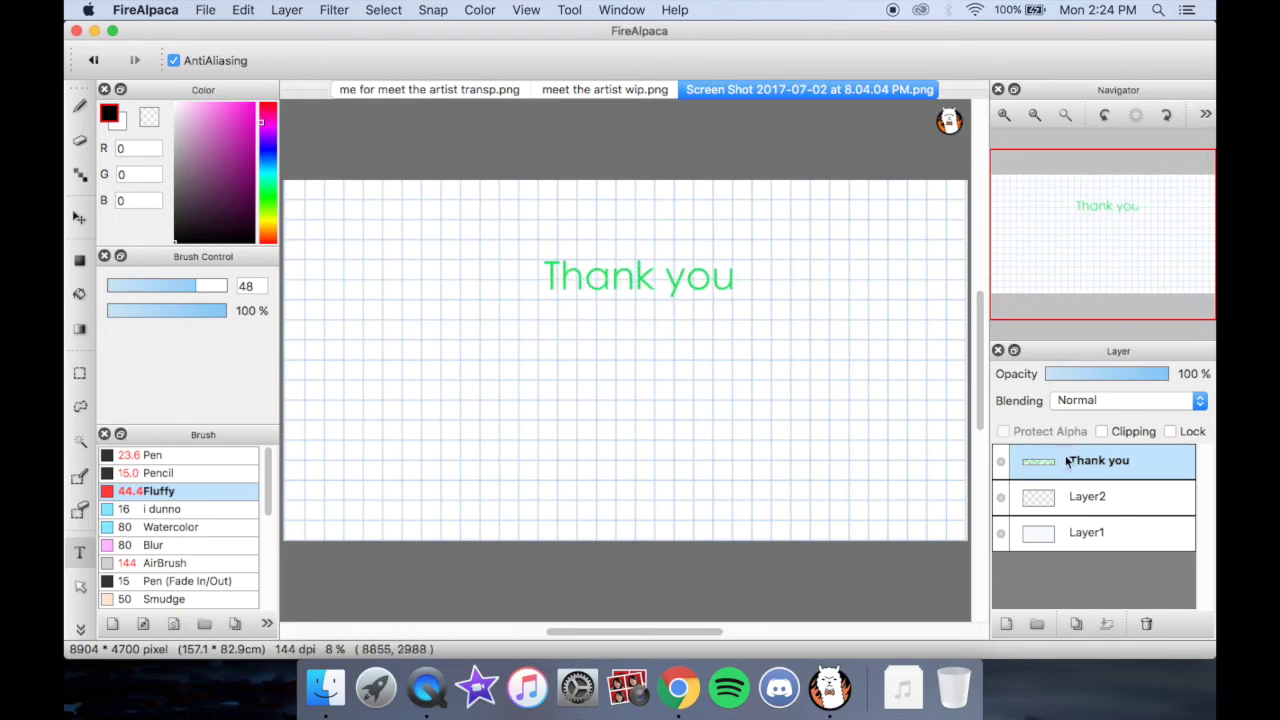
left_click(287, 10)
Convert the 'Thank you' text to a colour layer and enlarge the Eraser
mouse_move(420, 200)
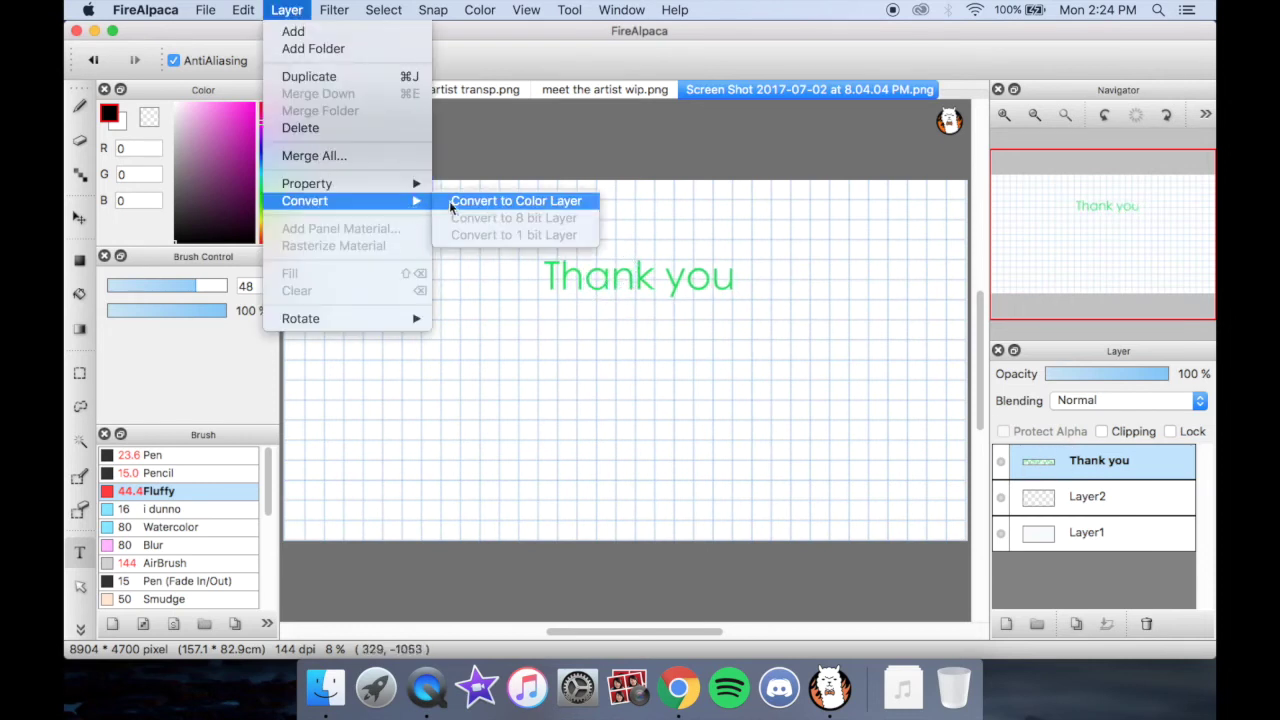
left_click(512, 200)
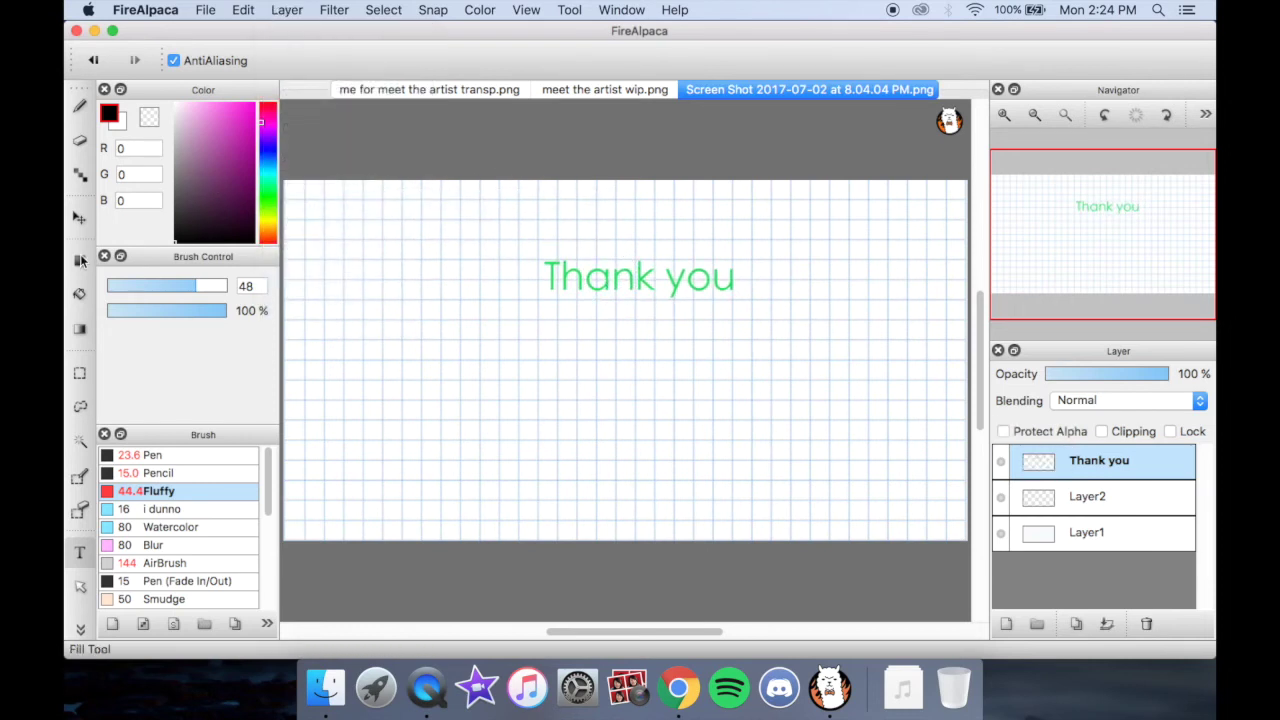
left_click(80, 140)
key("super+plus")
left_click_drag(200, 286, 285, 245)
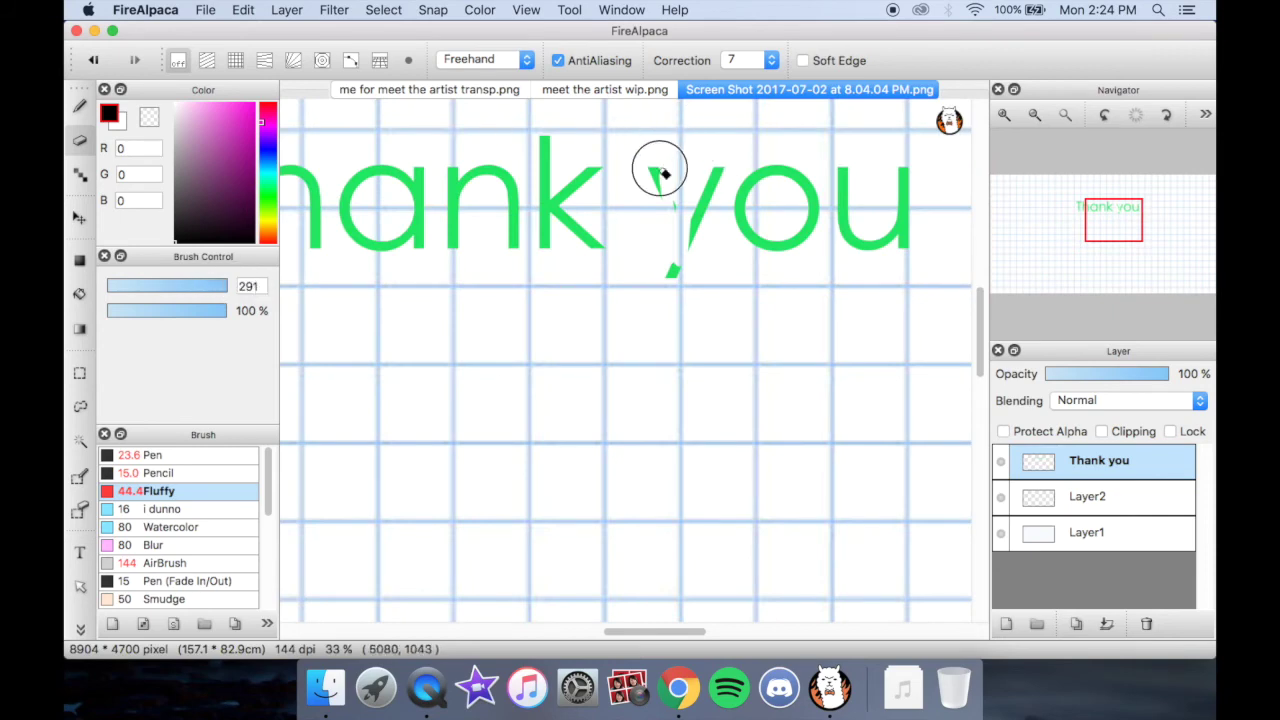
Erase the 'yo' so it reads 'Thank u', then return to the brush
left_click_drag(657, 163, 790, 200)
key("l")
key("super+minus")
key("super+plus")
key("b")
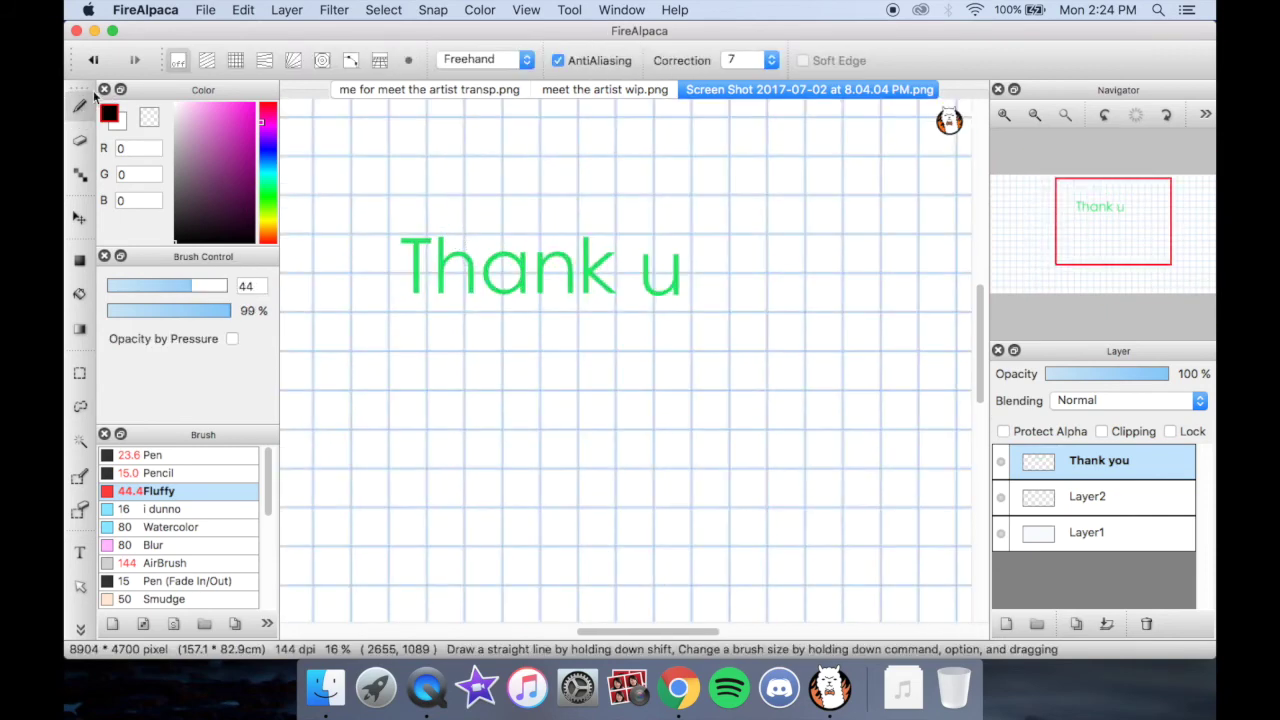